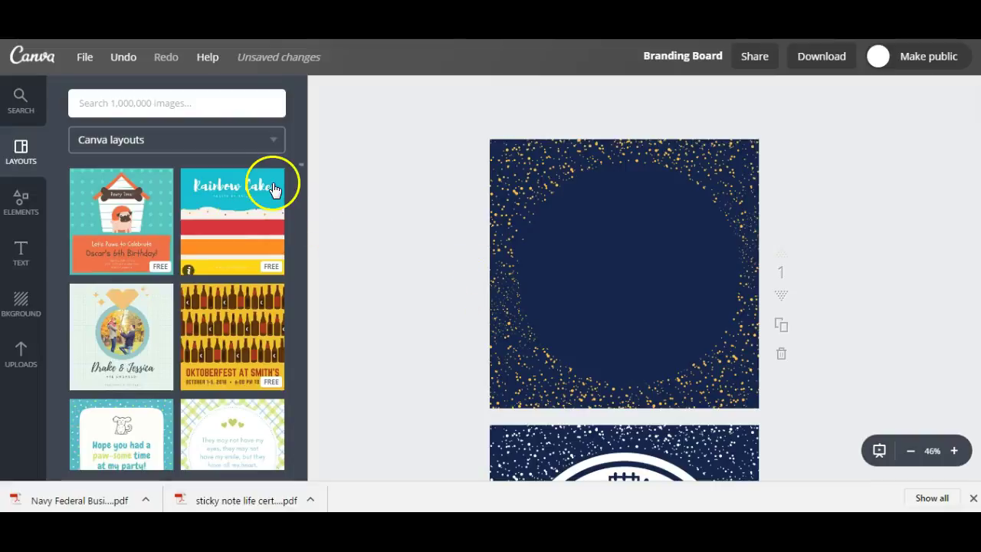
Review the existing background designs in the Branding Board, from page 1 through page 12.
scroll(299, 165, down, 4)
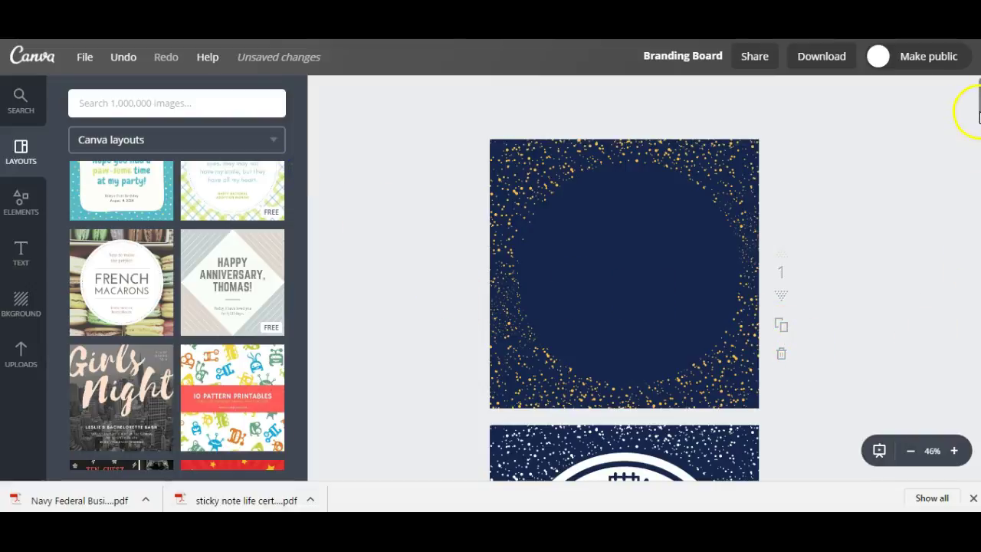
scroll(979, 111, down, 3)
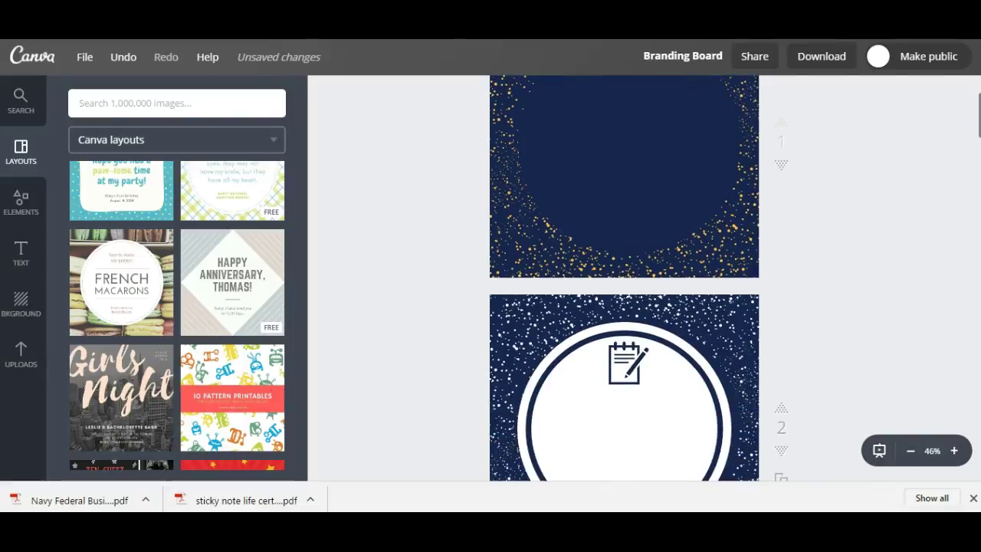
scroll(978, 115, down, 3)
scroll(979, 115, down, 3)
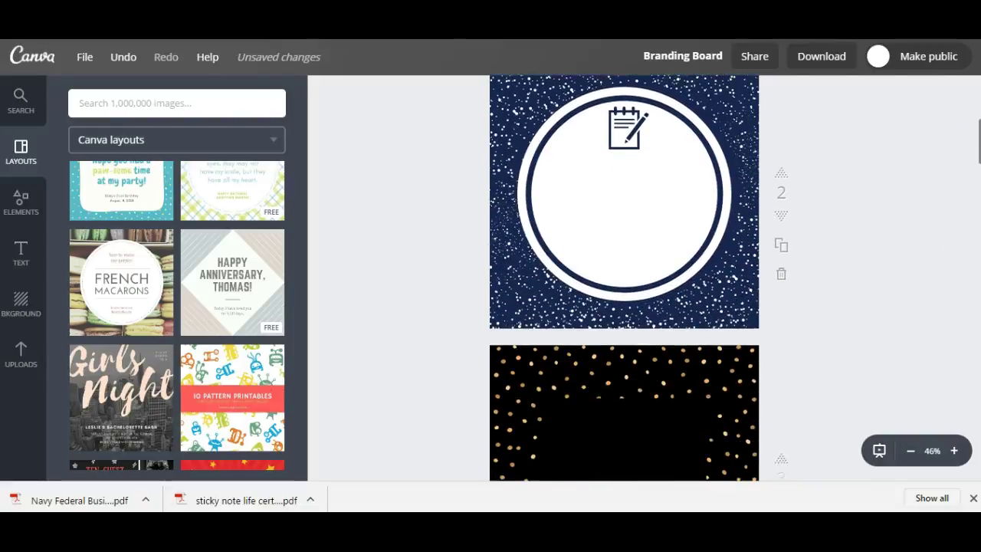
scroll(978, 115, down, 3)
scroll(623, 277, down, 1)
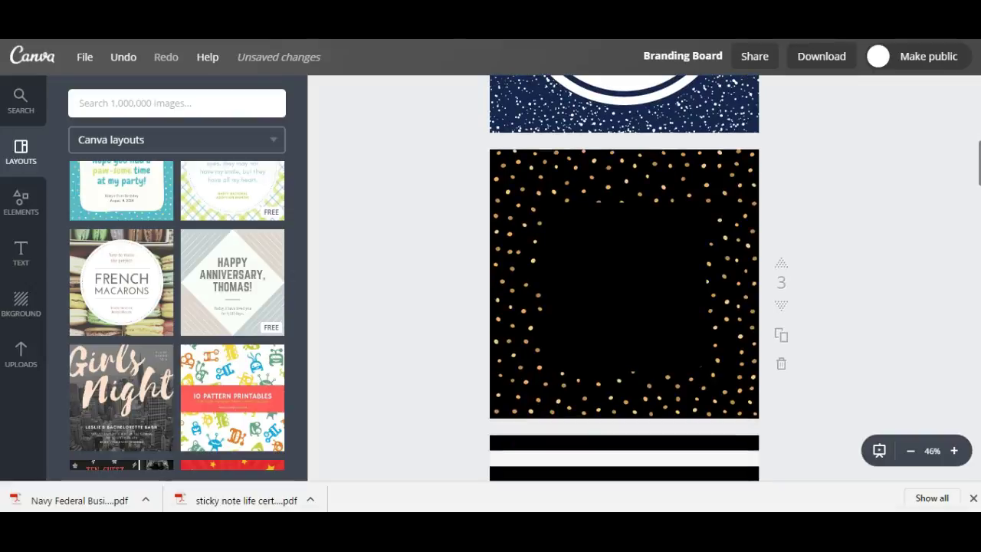
scroll(623, 277, down, 3)
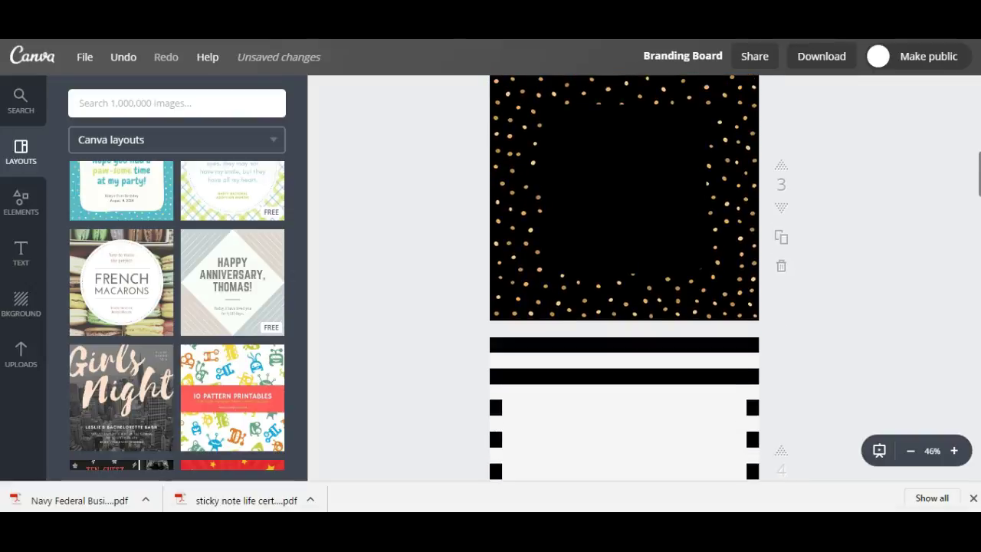
scroll(624, 278, down, 2)
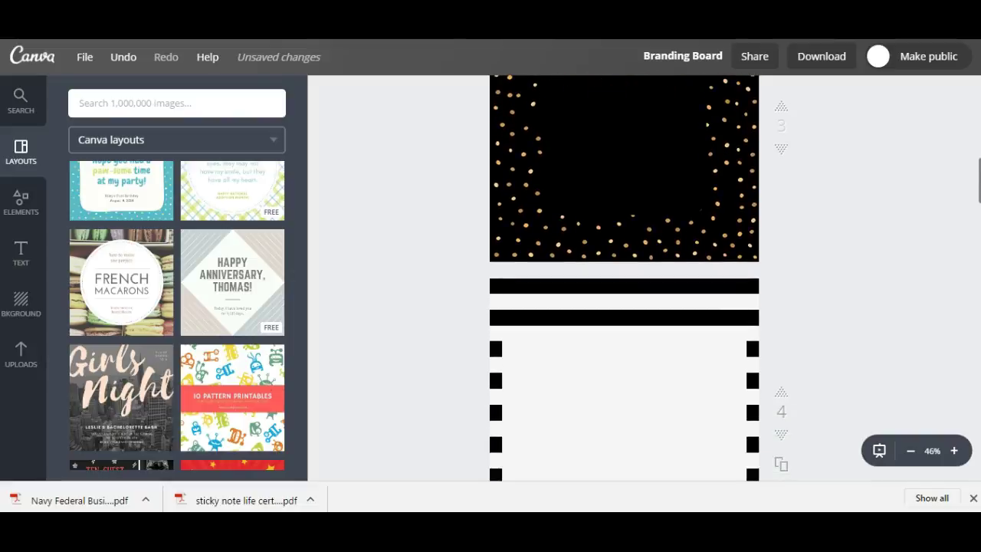
scroll(623, 278, down, 2)
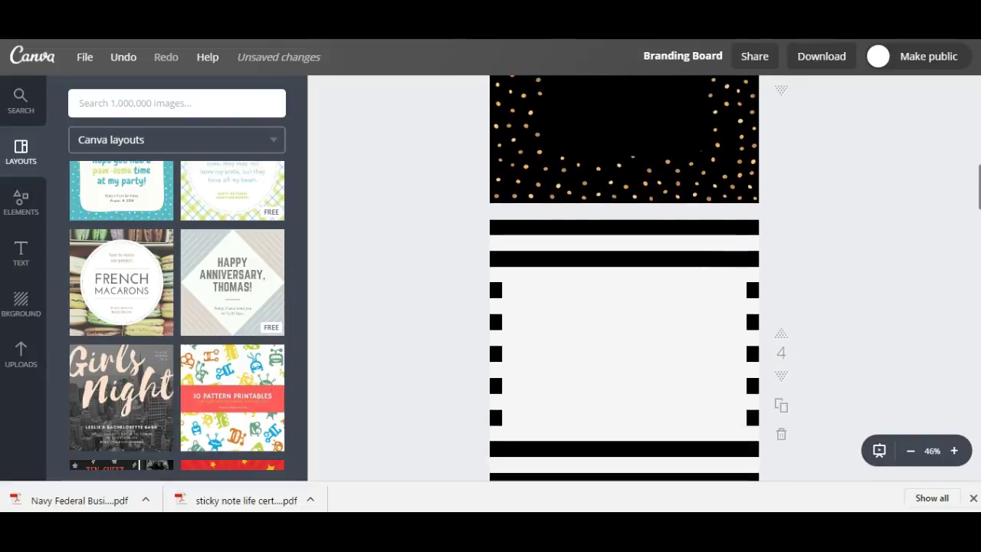
scroll(623, 277, down, 2)
scroll(624, 278, down, 8)
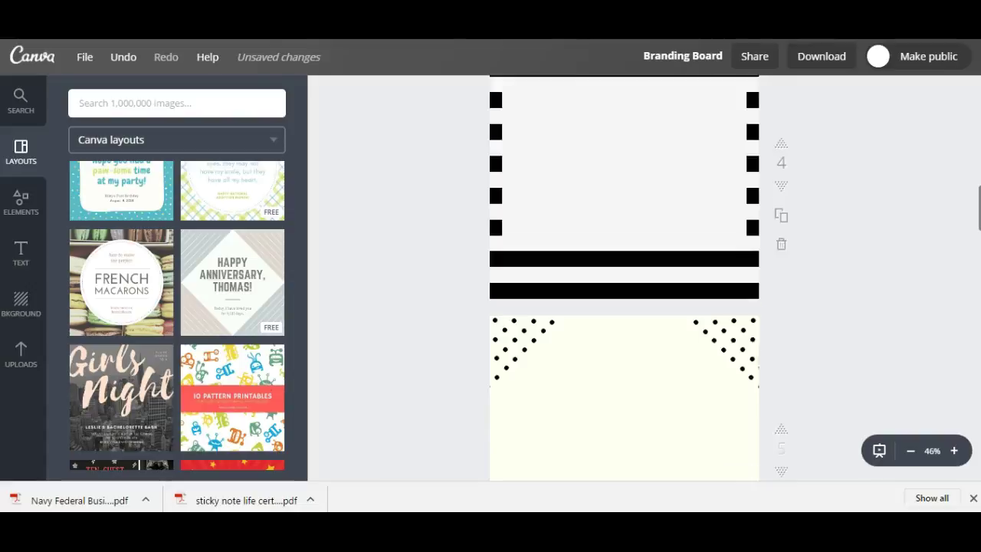
scroll(624, 277, down, 4)
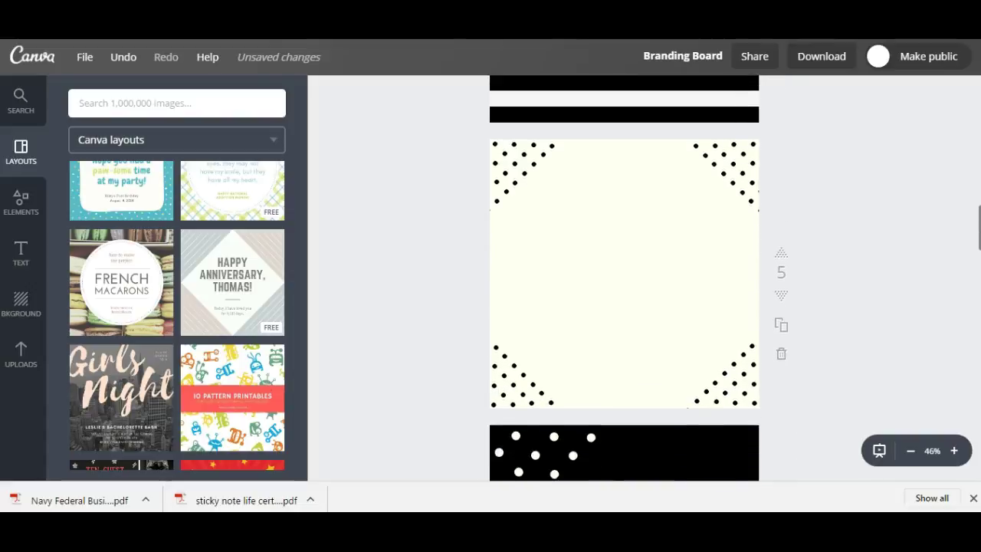
scroll(623, 277, down, 5)
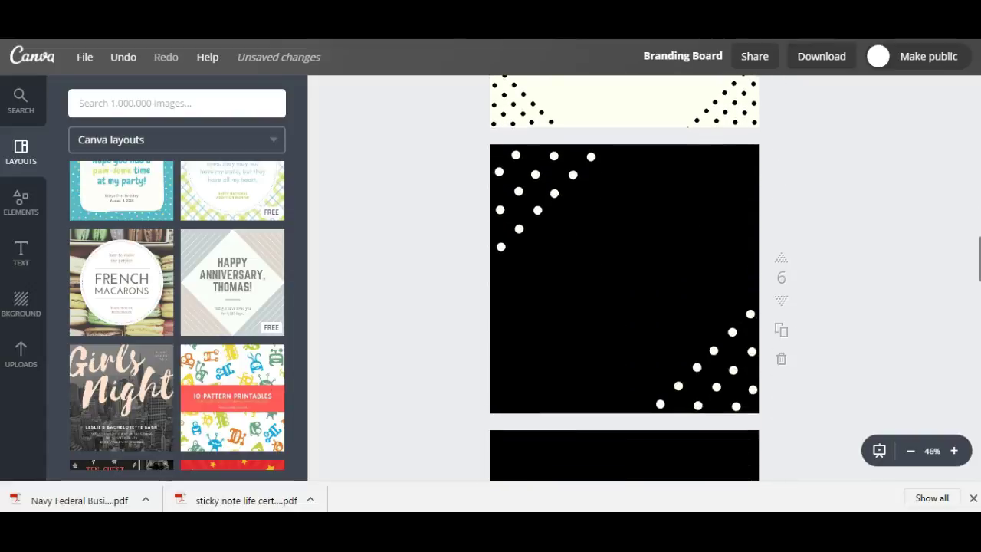
scroll(623, 277, down, 9)
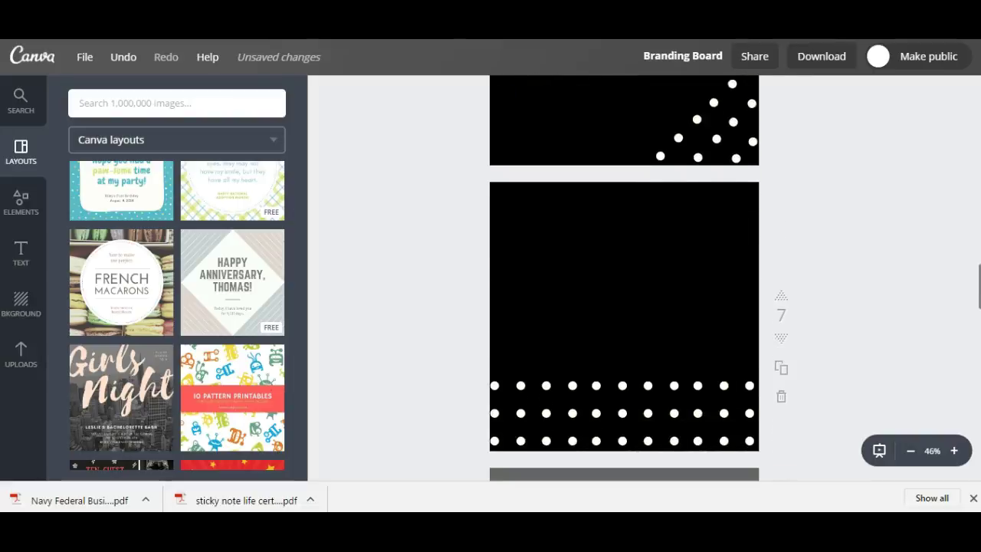
scroll(623, 278, down, 4)
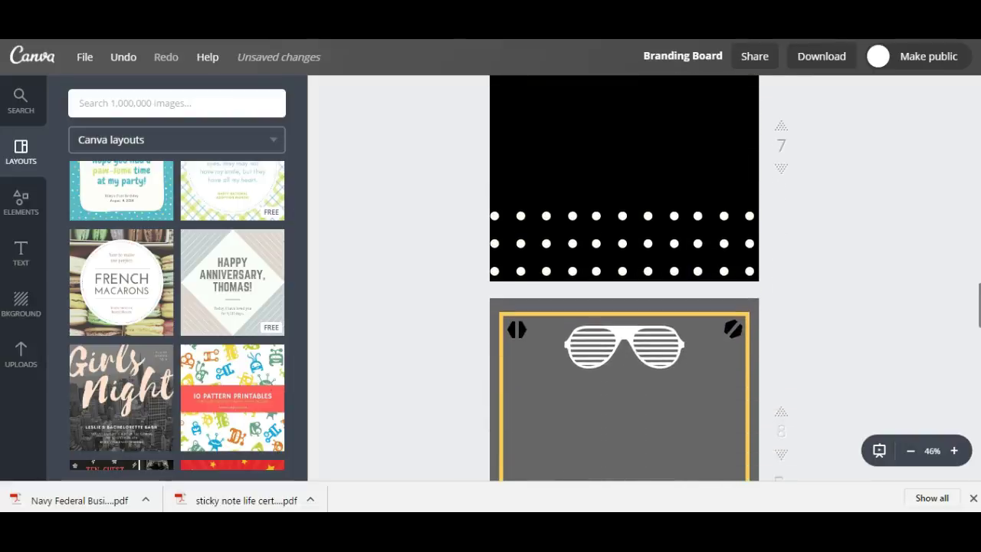
scroll(624, 277, down, 3)
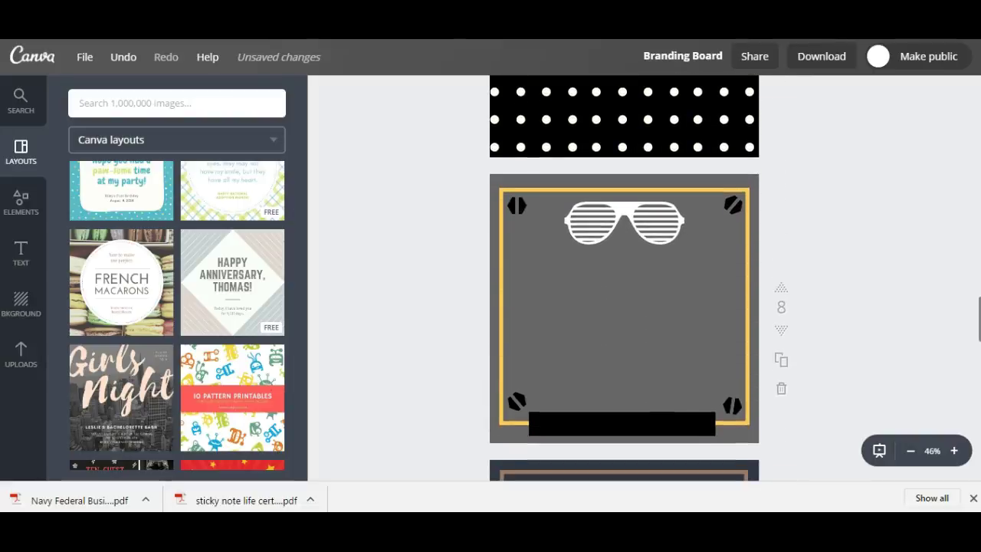
scroll(624, 278, down, 1)
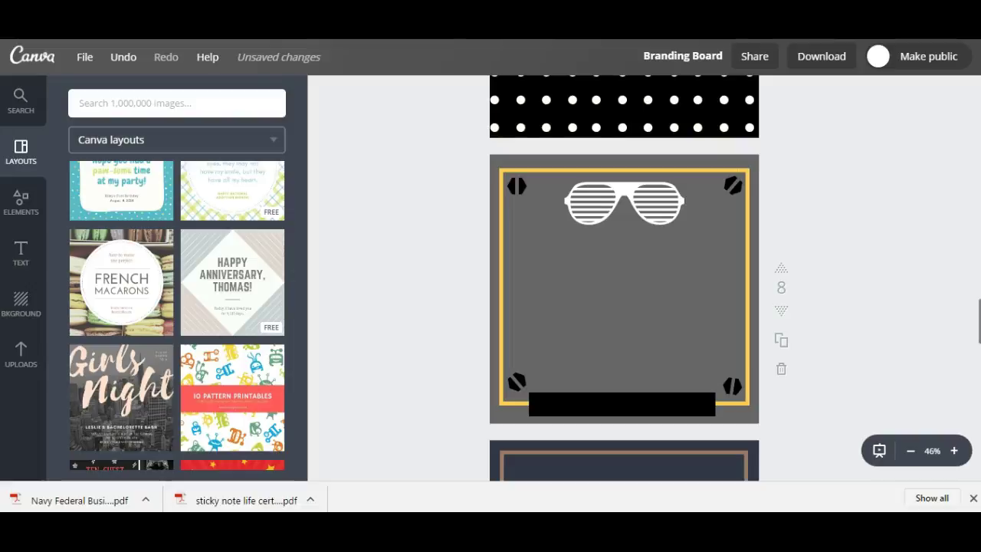
scroll(624, 276, down, 4)
scroll(976, 366, down, 1)
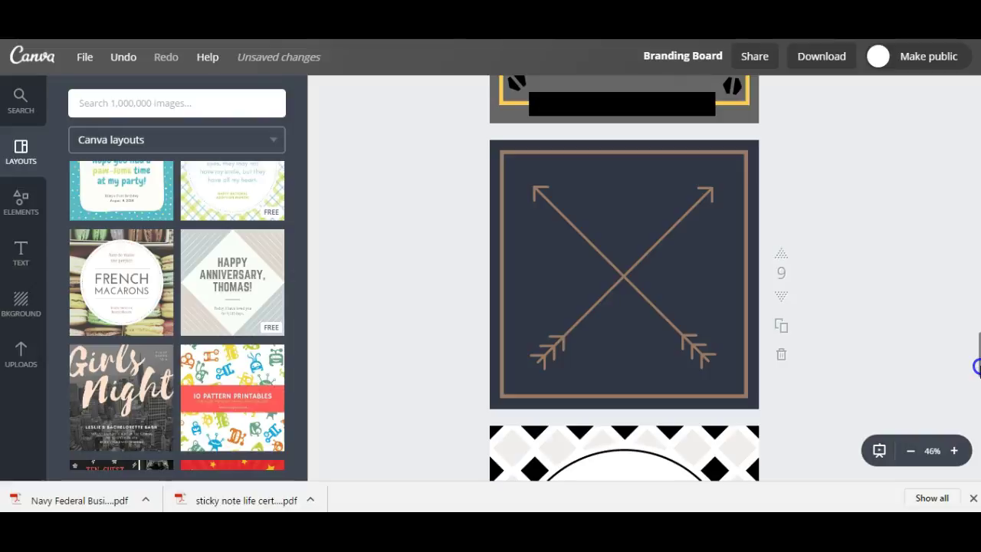
scroll(976, 366, down, 4)
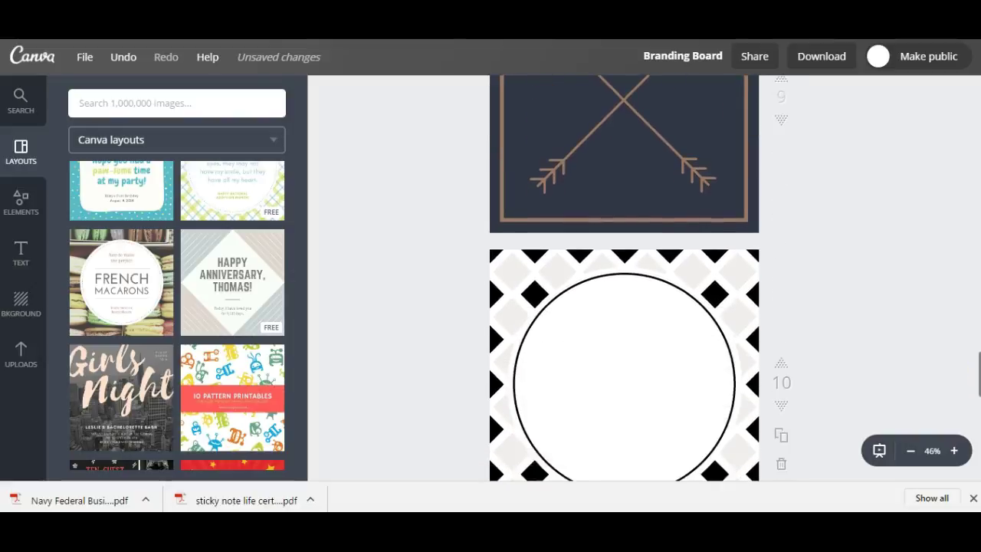
scroll(624, 276, down, 7)
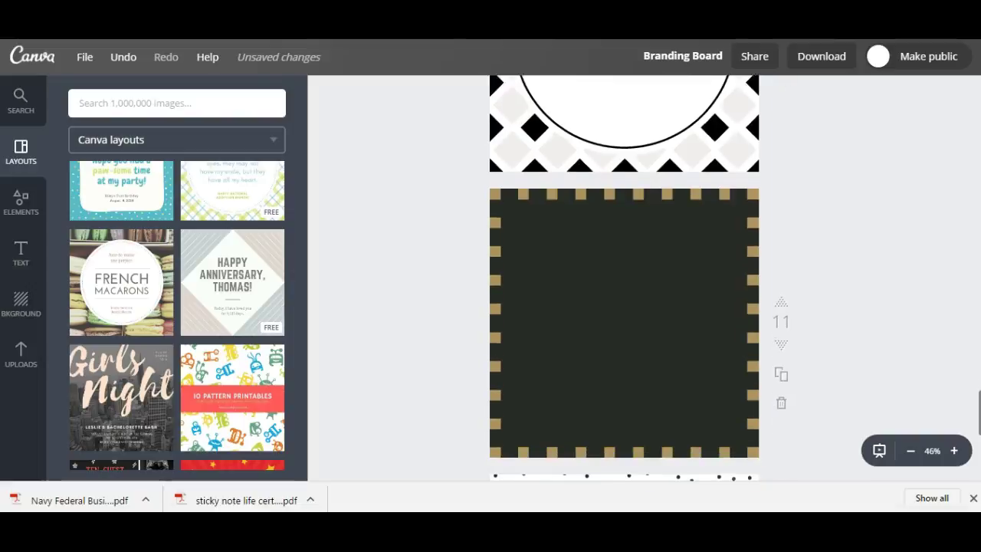
scroll(624, 276, down, 5)
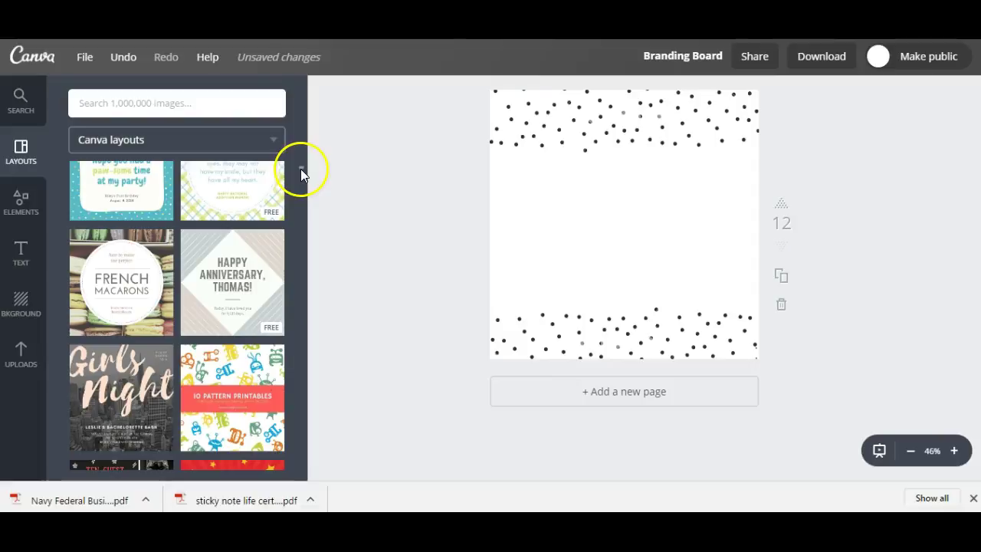
Add a new page after page 12 and apply the free red poppy save-the-date layout to it.
scroll(301, 169, down, 3)
scroll(301, 171, down, 5)
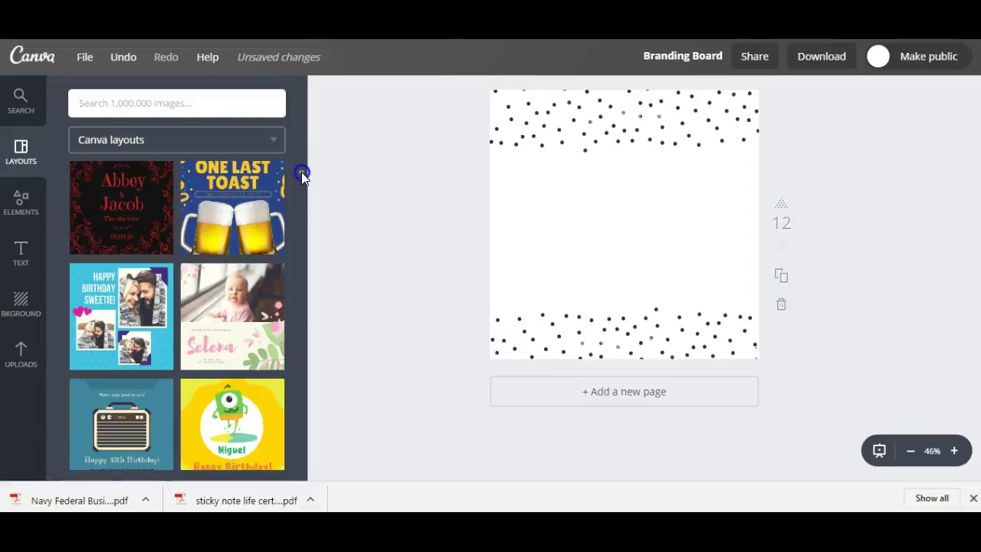
scroll(302, 176, down, 1)
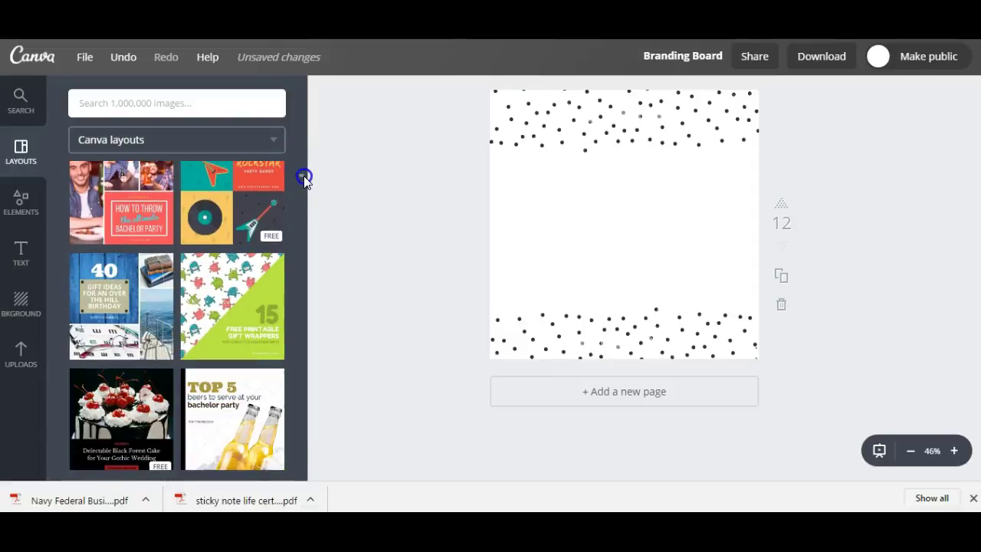
scroll(303, 177, down, 2)
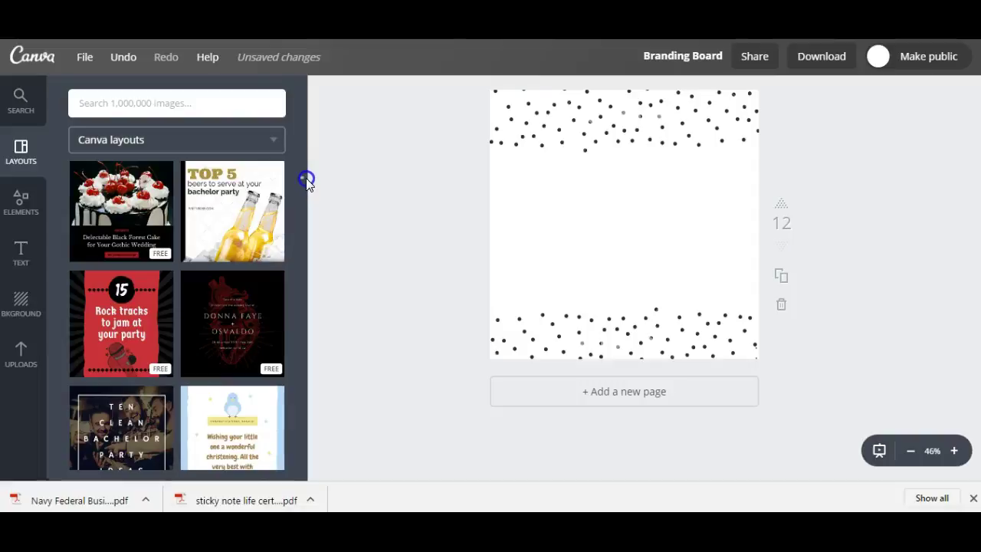
scroll(305, 182, down, 3)
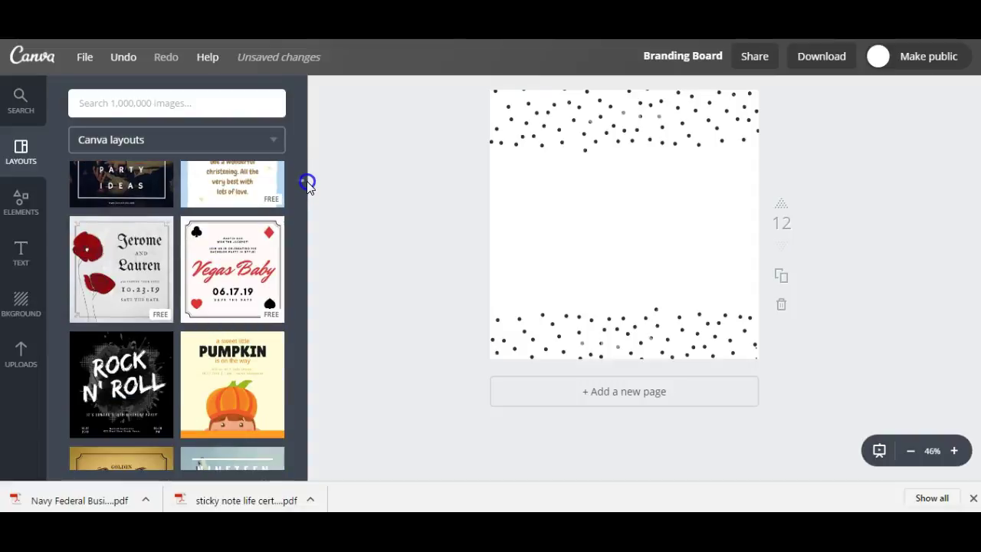
click(620, 393)
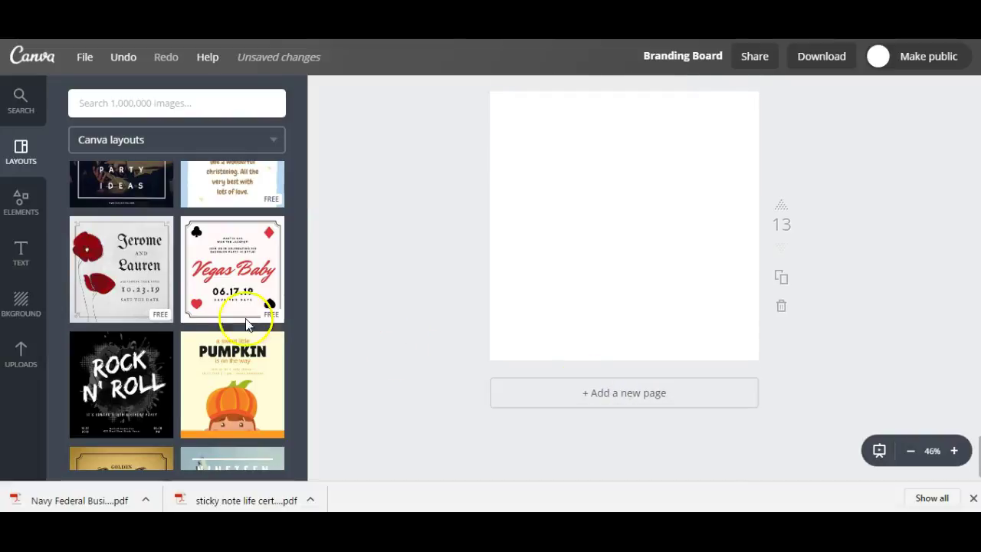
click(98, 252)
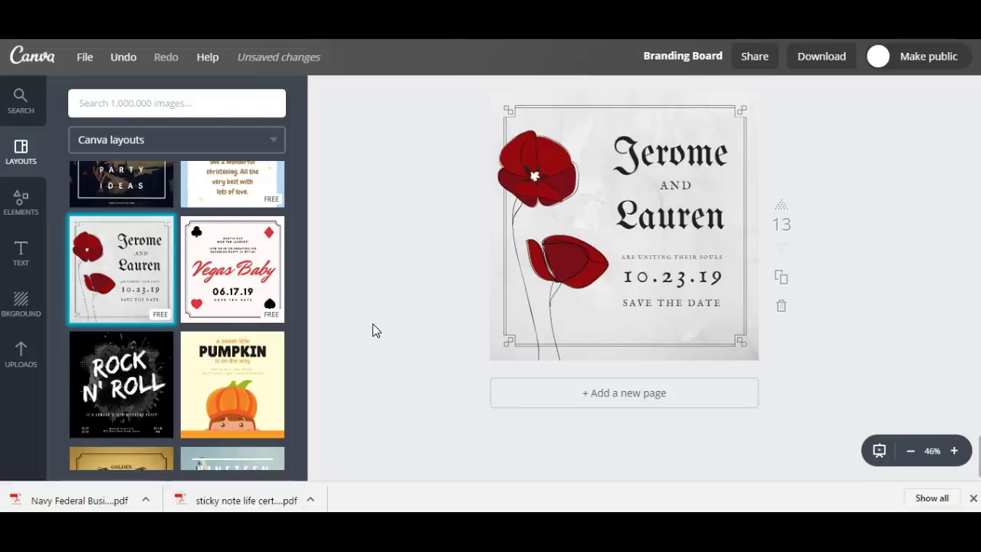
Recolor the brighter red petals of the poppy graphic with a custom dark purple.
click(571, 266)
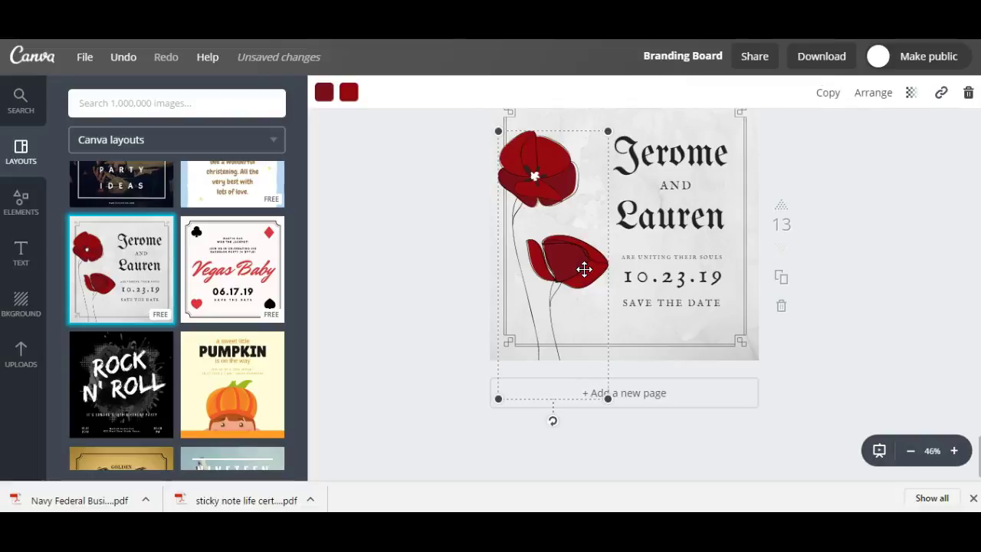
click(350, 93)
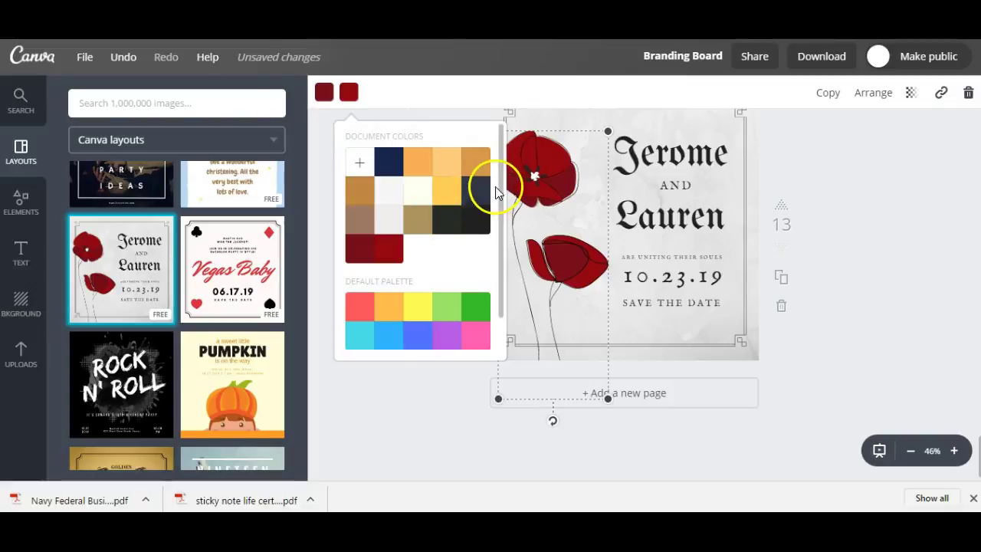
drag(504, 176, 495, 157)
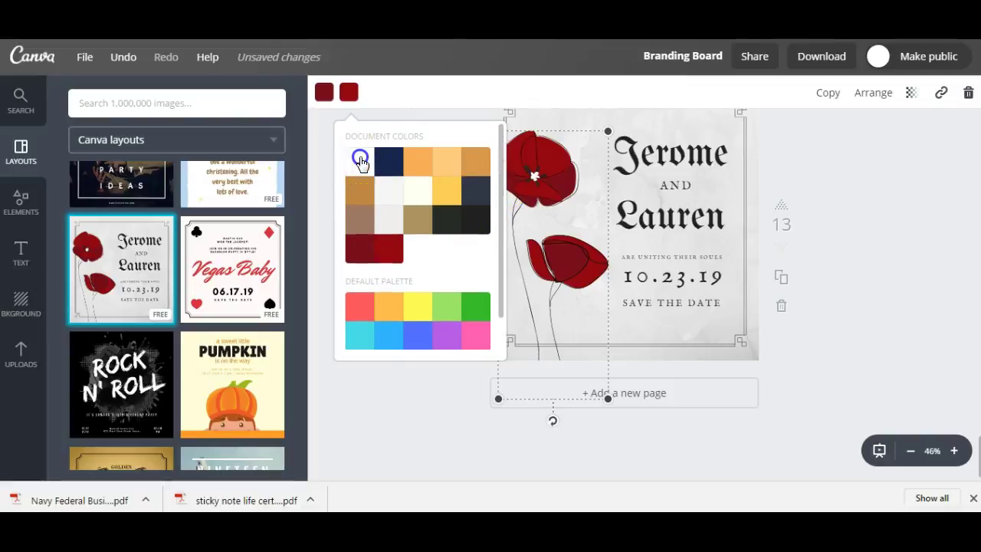
click(360, 159)
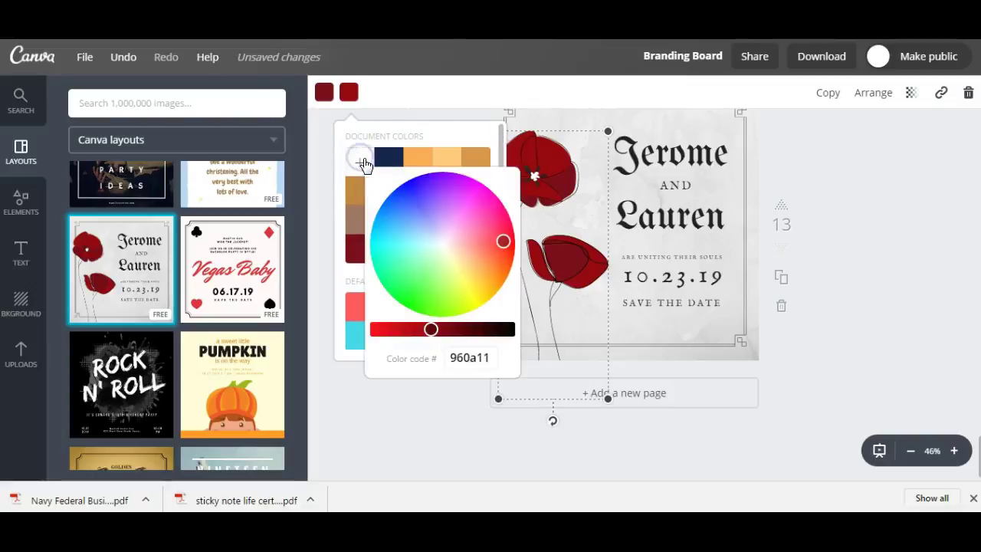
click(446, 171)
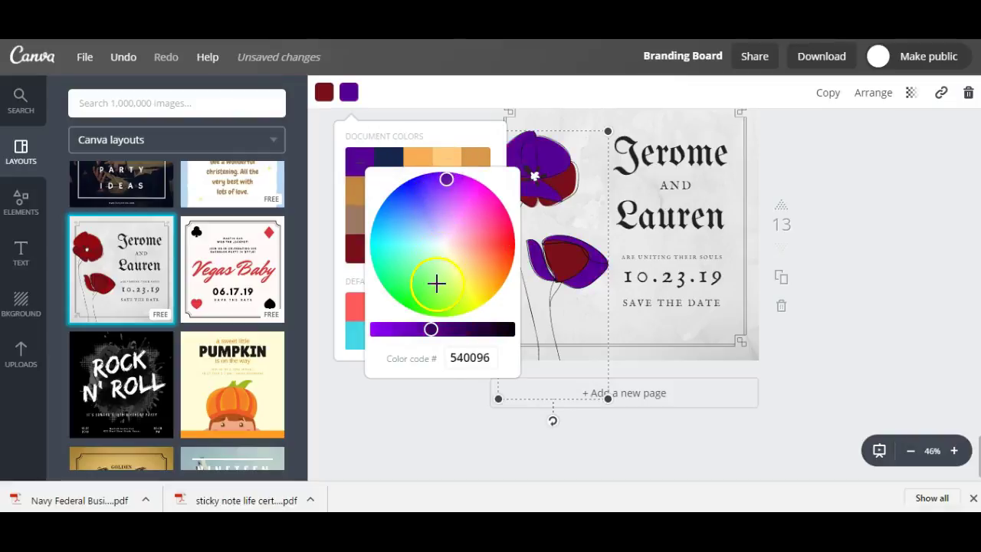
drag(430, 329, 445, 328)
Recolor the remaining dark red petals of the poppy graphic with a custom purple slightly brighter than the other petals.
click(324, 92)
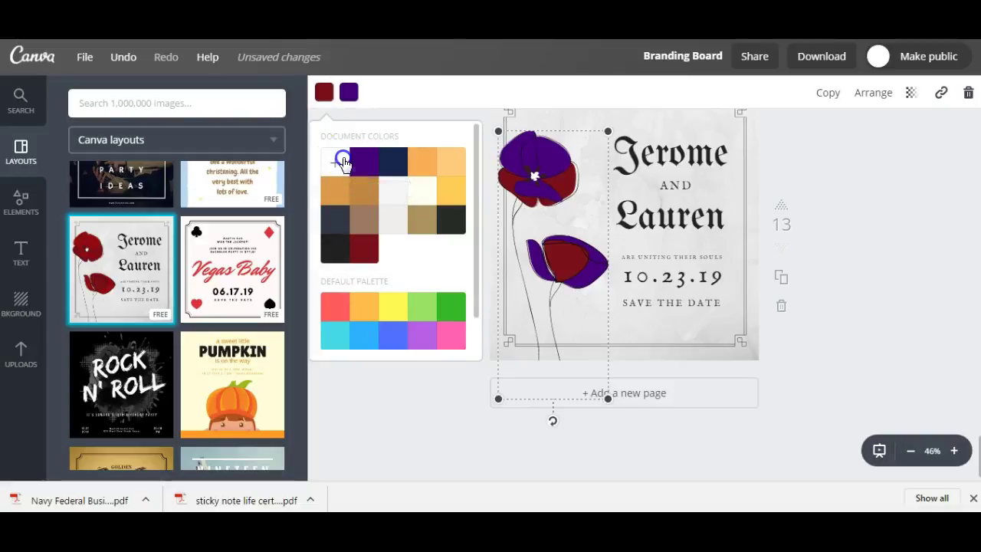
click(341, 162)
click(415, 177)
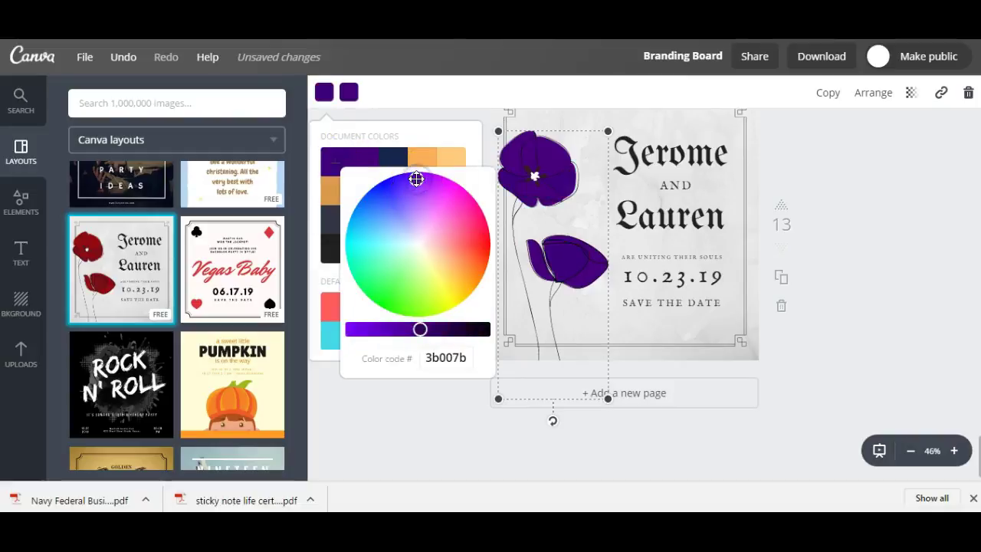
drag(419, 329, 396, 329)
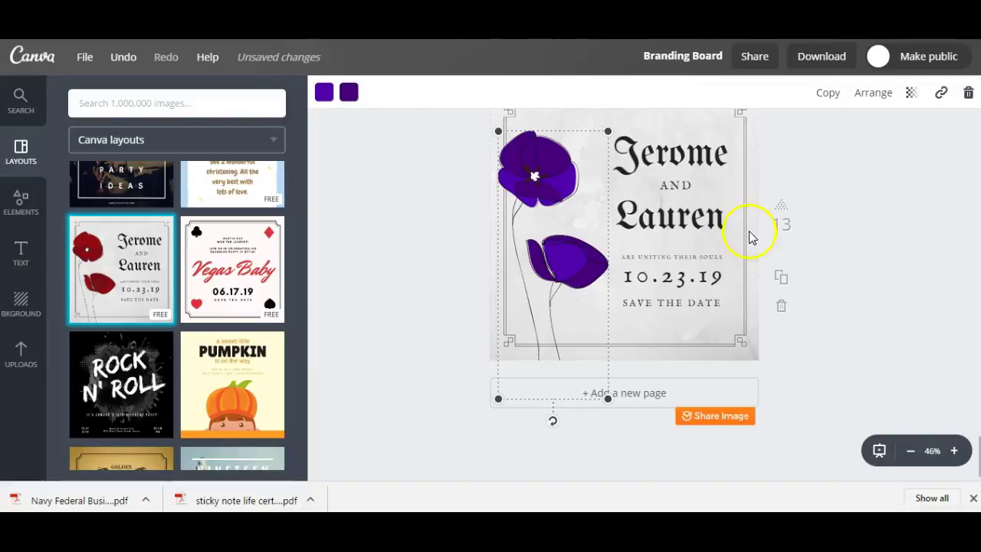
Delete the couple's names and the "AND" text from the poppy page.
click(665, 153)
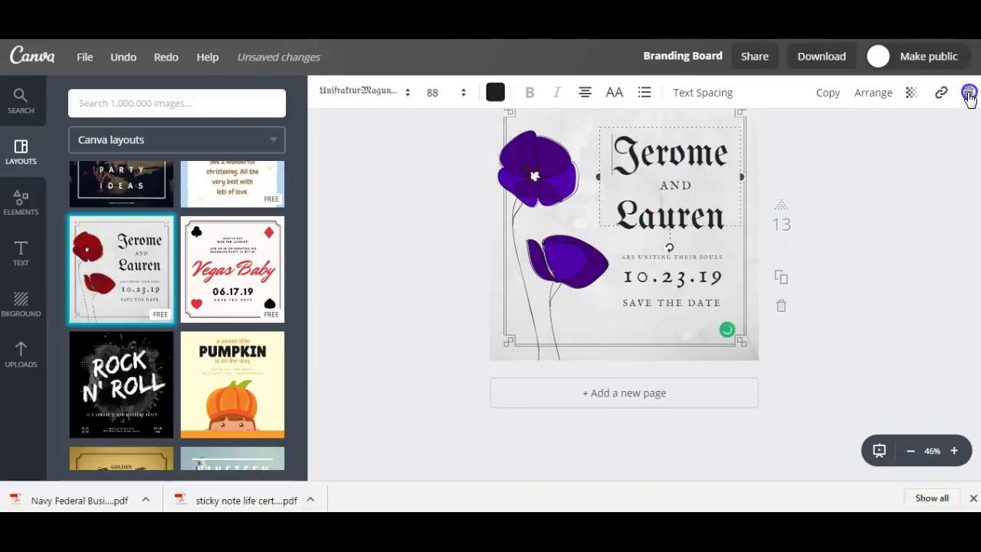
click(968, 96)
click(688, 184)
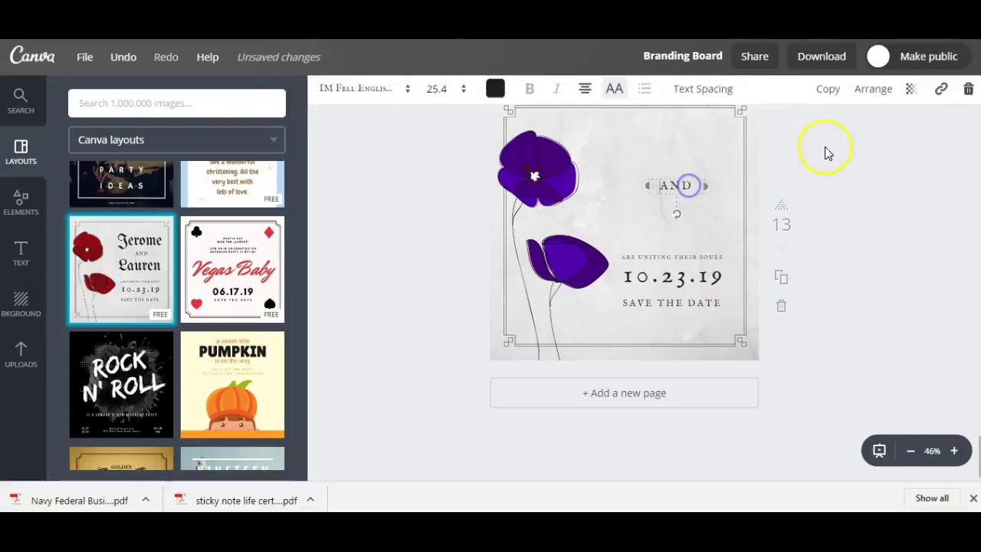
click(967, 96)
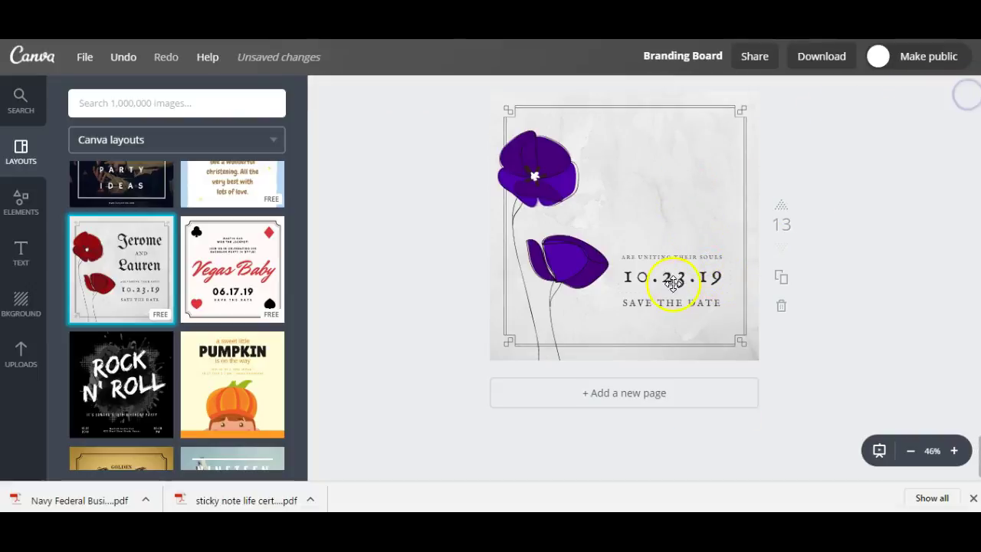
Delete the "ARE UNITING THEIR SOULS" line, the date and the "SAVE THE DATE" text from the poppy page.
click(674, 257)
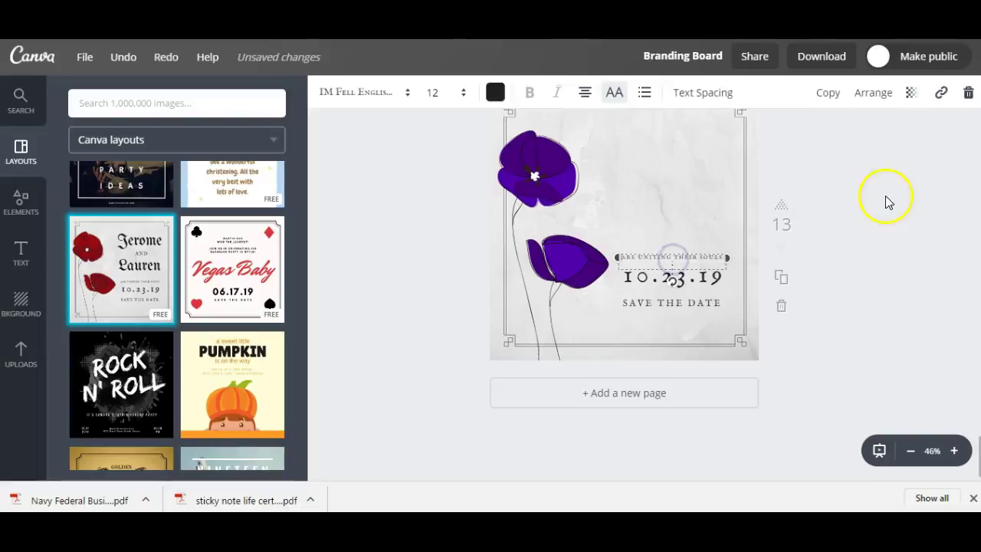
click(968, 92)
click(651, 281)
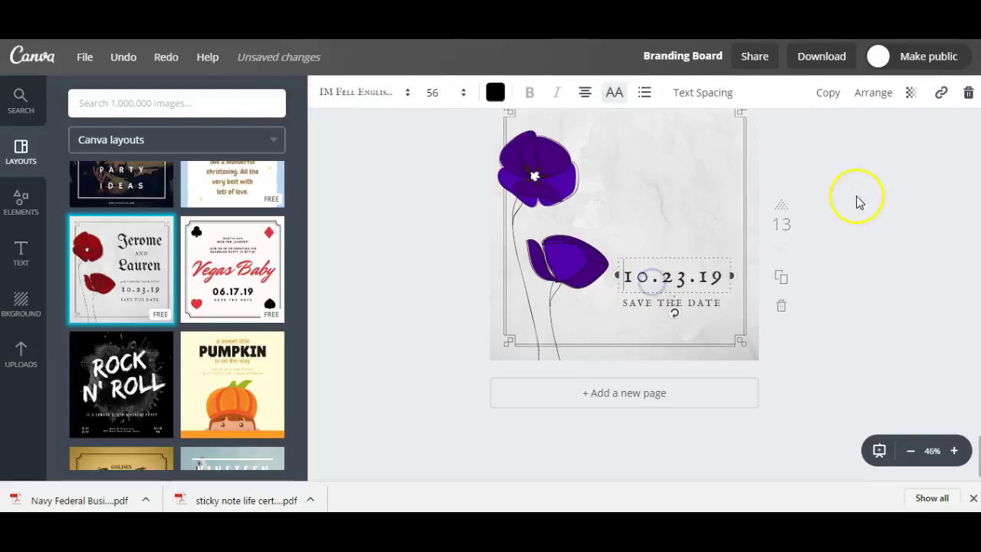
click(967, 94)
click(657, 302)
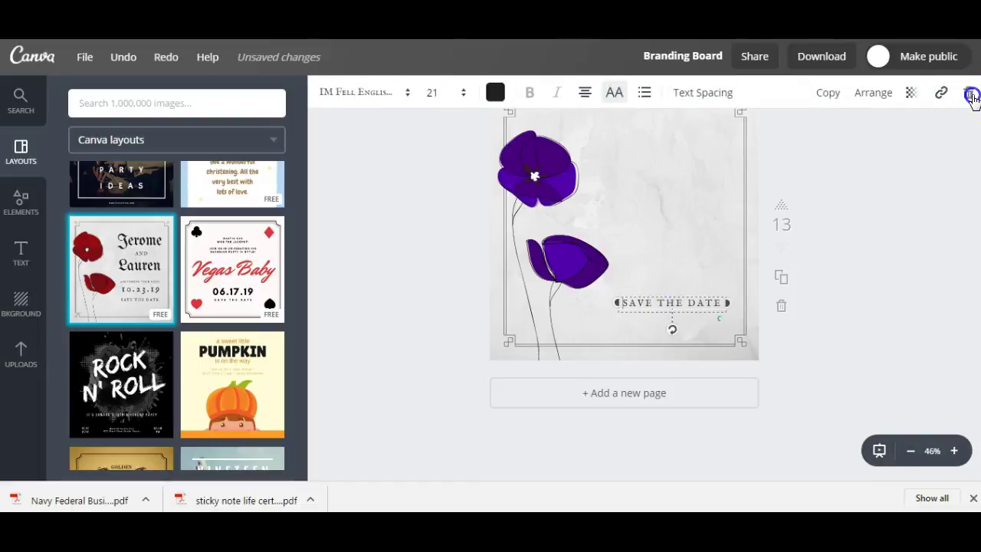
click(968, 92)
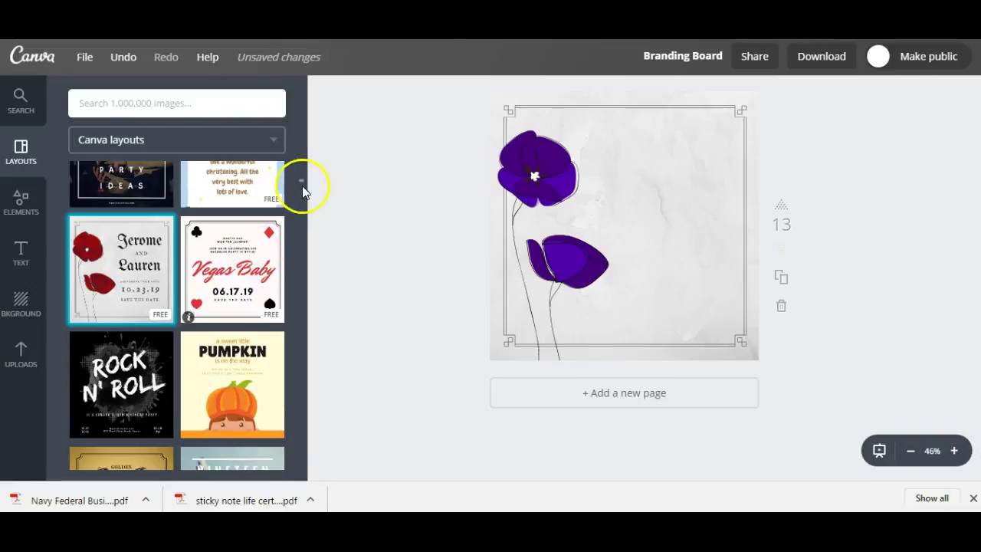
Add a new page after page 13 and replace its content with the free "Vegas Baby" playing-card layout.
click(579, 392)
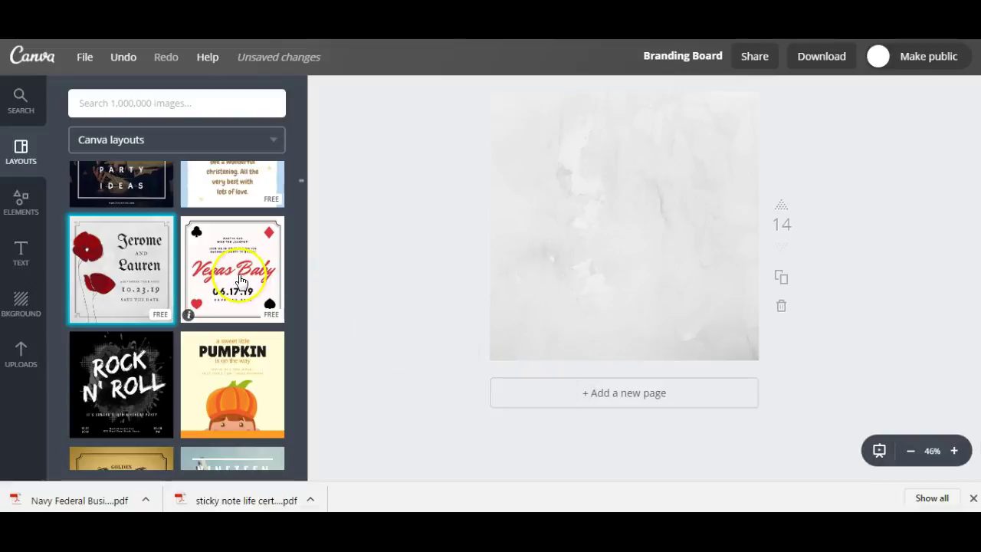
click(238, 276)
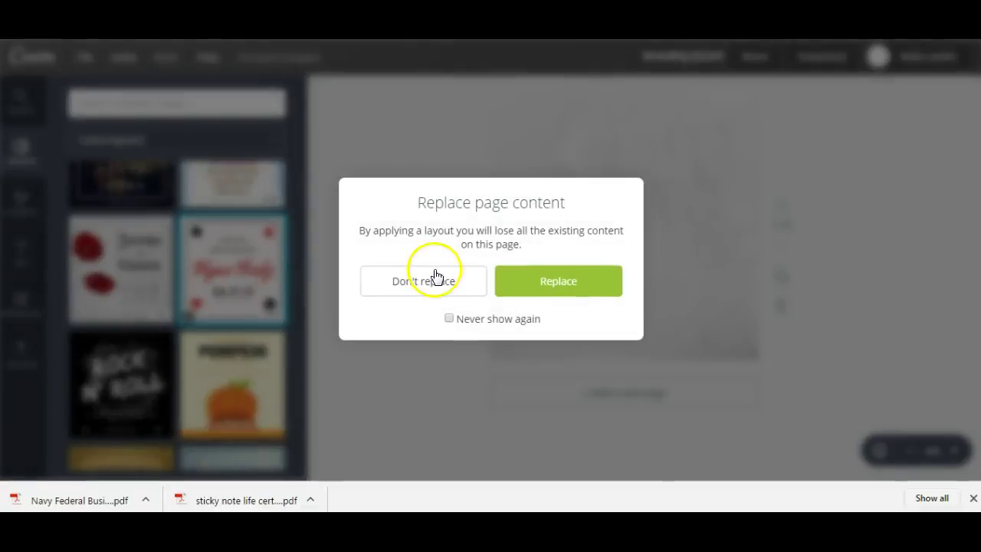
click(436, 280)
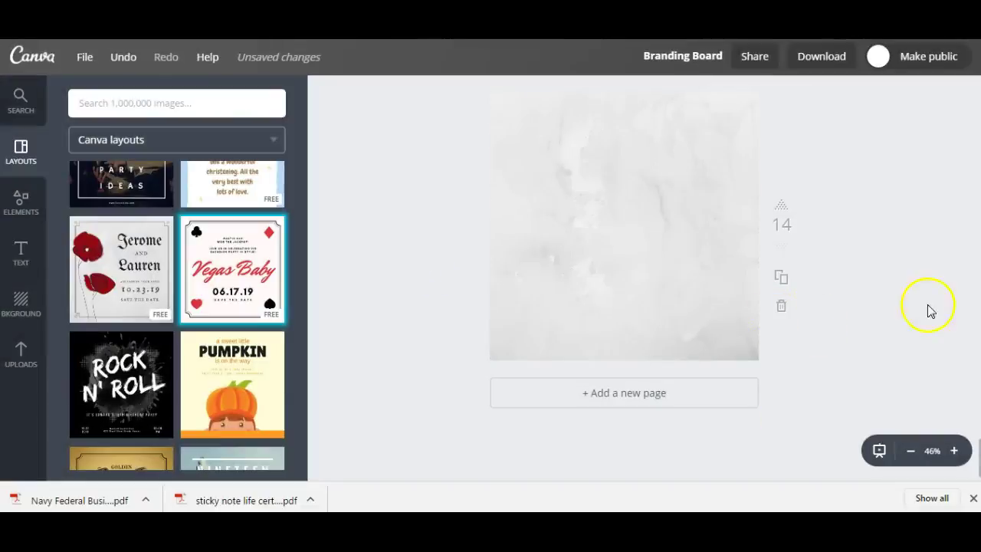
mouse_move(977, 456)
mouse_down()
mouse_move(974, 431)
mouse_move(977, 457)
mouse_up()
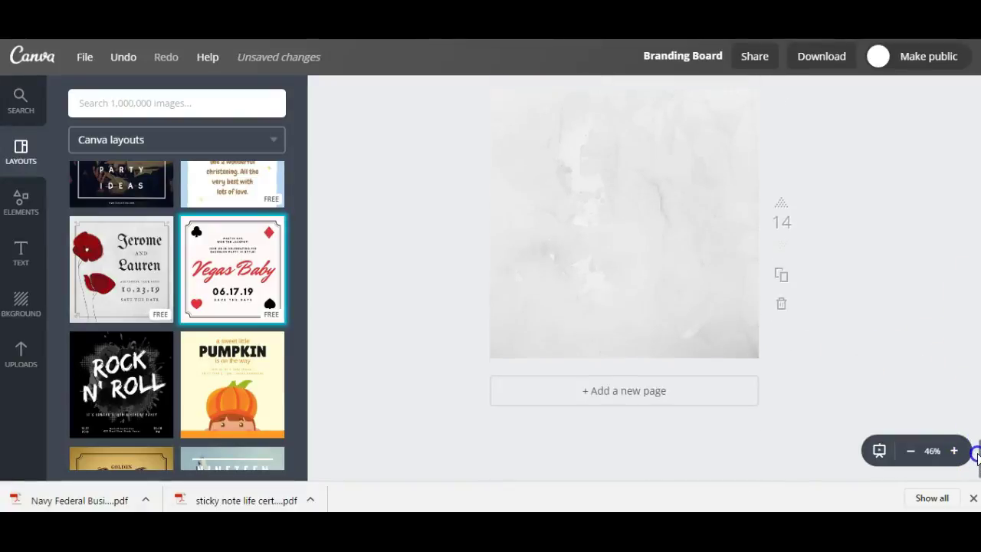
click(198, 262)
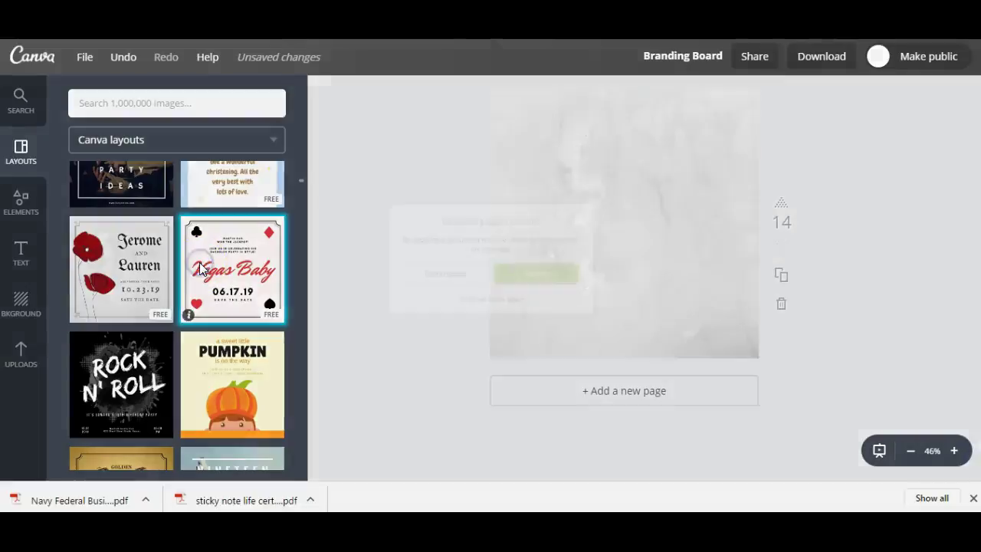
click(591, 292)
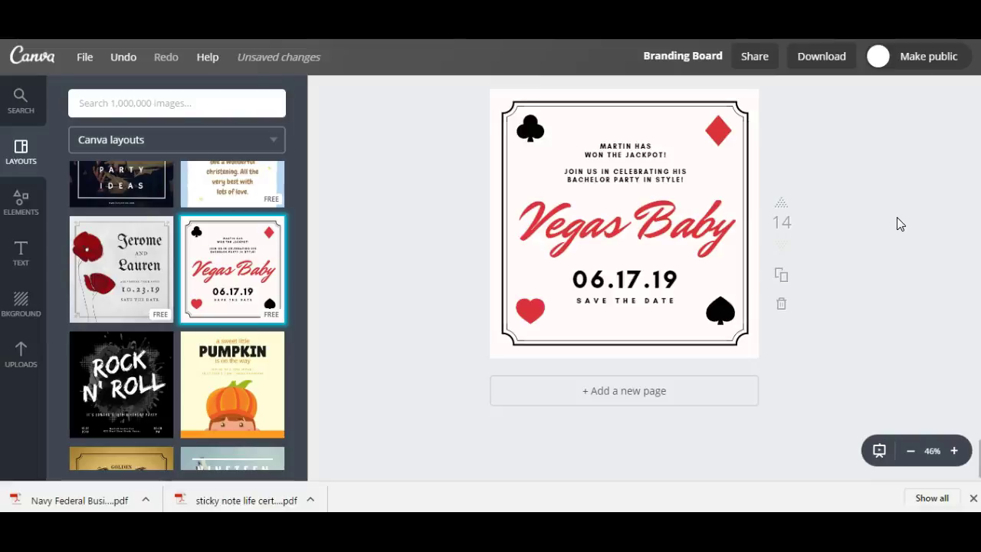
Delete the bachelor party message, the date and "SAVE THE DATE" from page 14, and move the "Vegas Baby" title up between the upper card suits.
click(619, 150)
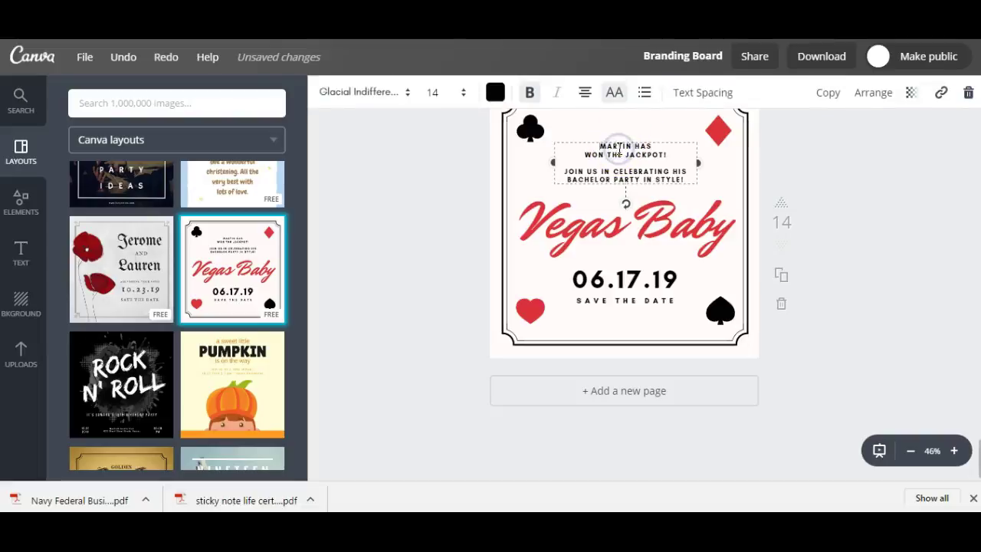
click(968, 92)
click(634, 289)
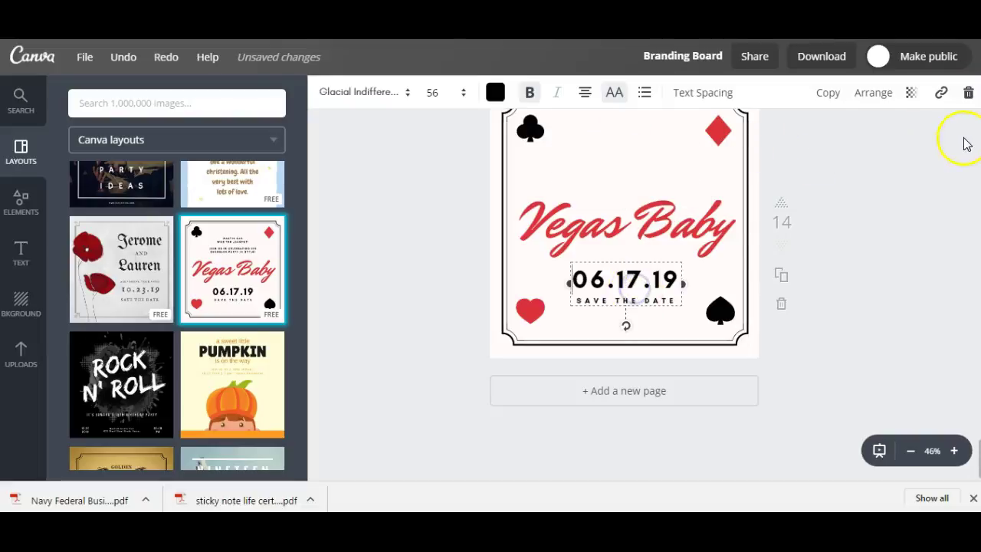
click(967, 92)
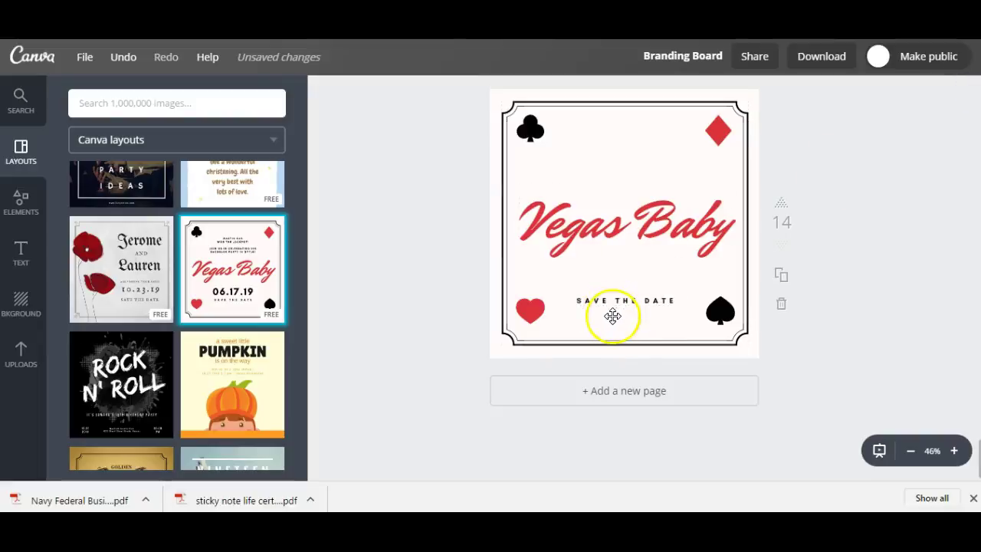
click(613, 301)
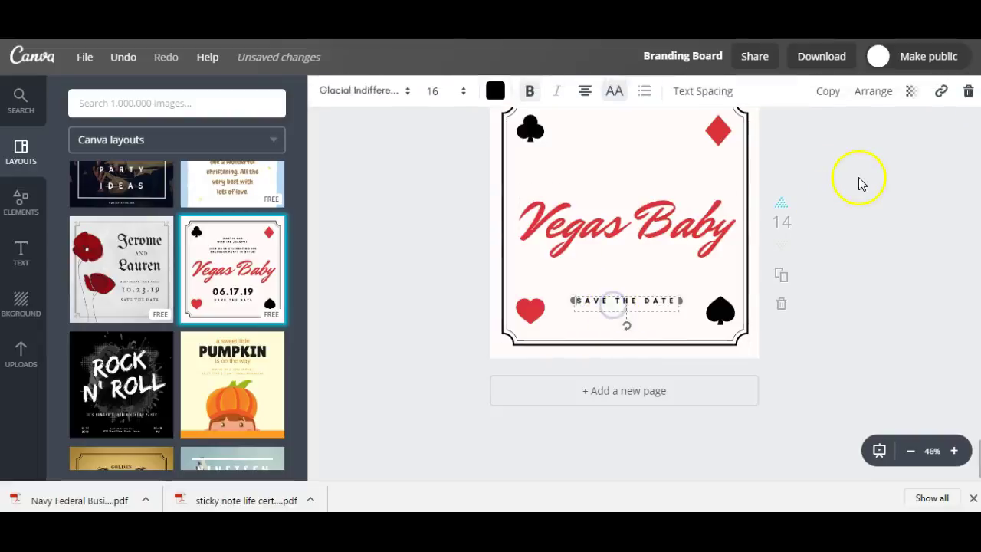
click(965, 95)
drag(682, 213, 681, 164)
click(792, 171)
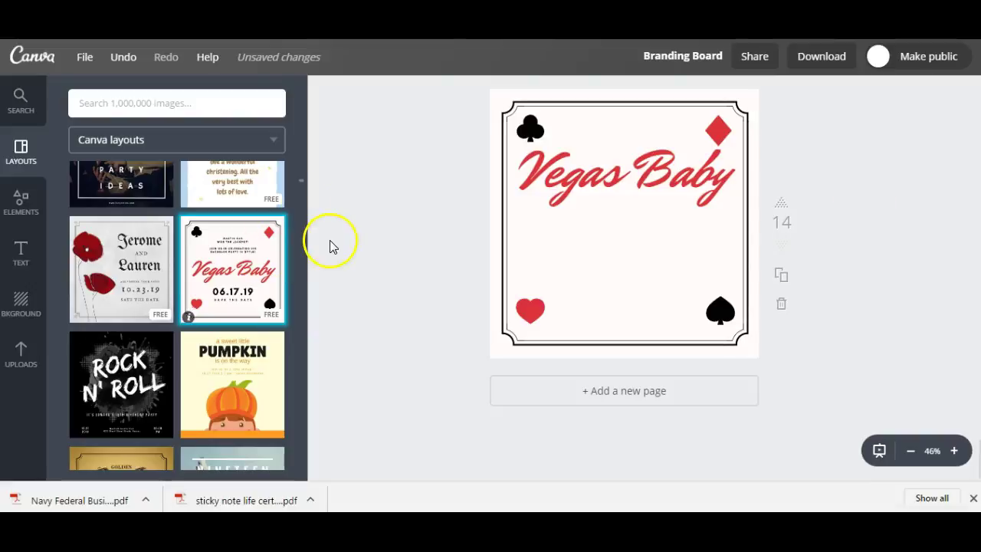
Add a new page after page 14 and apply the free purple monster birthday layout to it.
drag(301, 180, 303, 192)
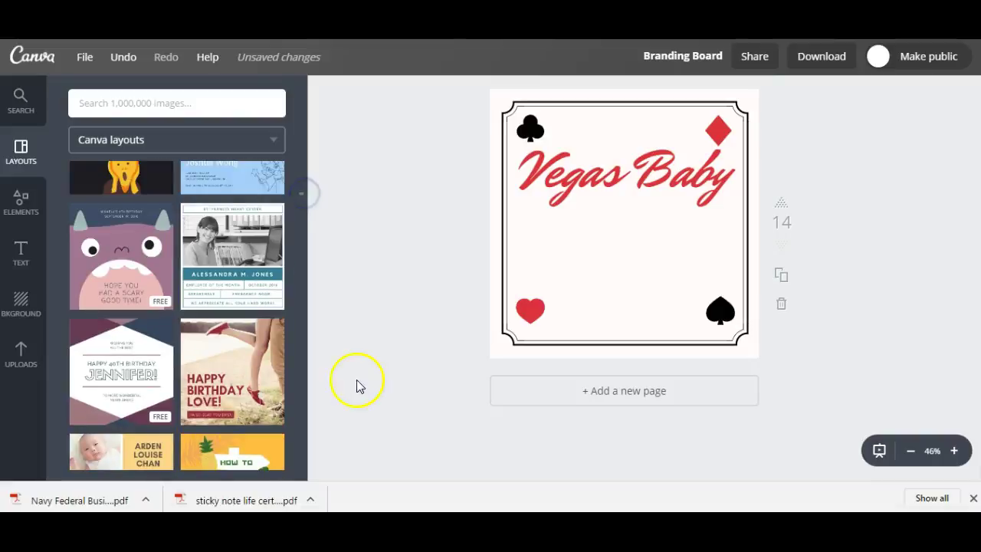
click(592, 391)
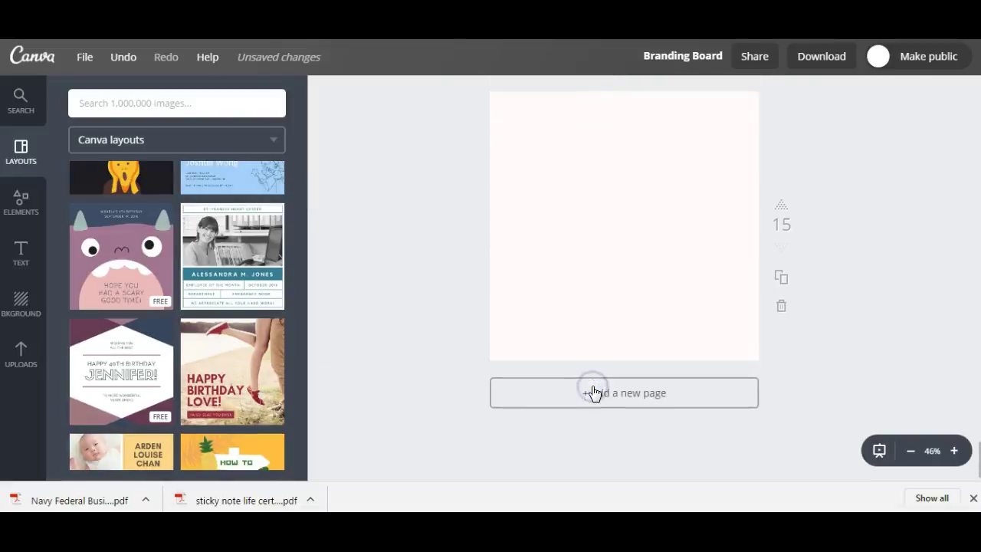
click(118, 255)
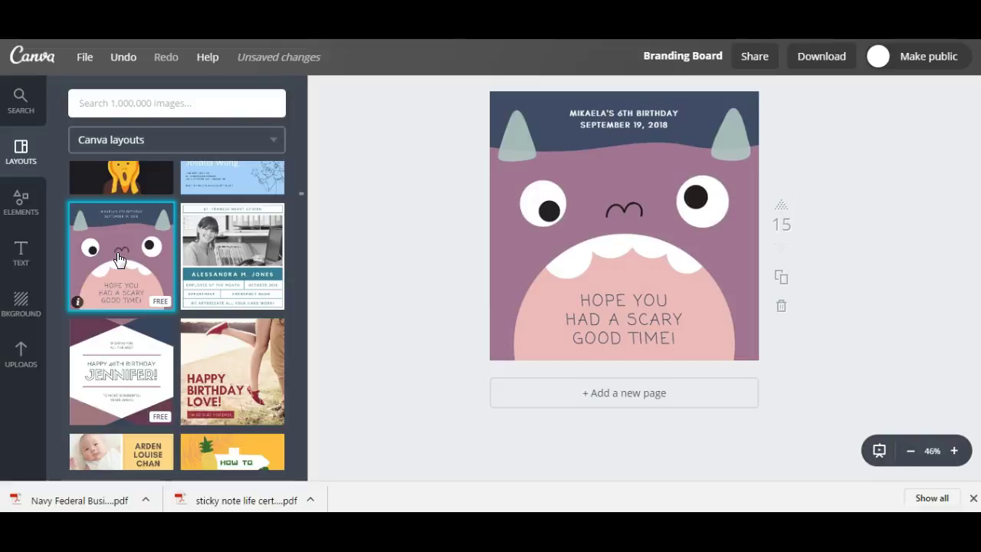
Delete the birthday heading with its date and the "HOPE YOU HAD A SCARY GOOD TIME!" text from the monster page.
click(627, 124)
click(627, 124)
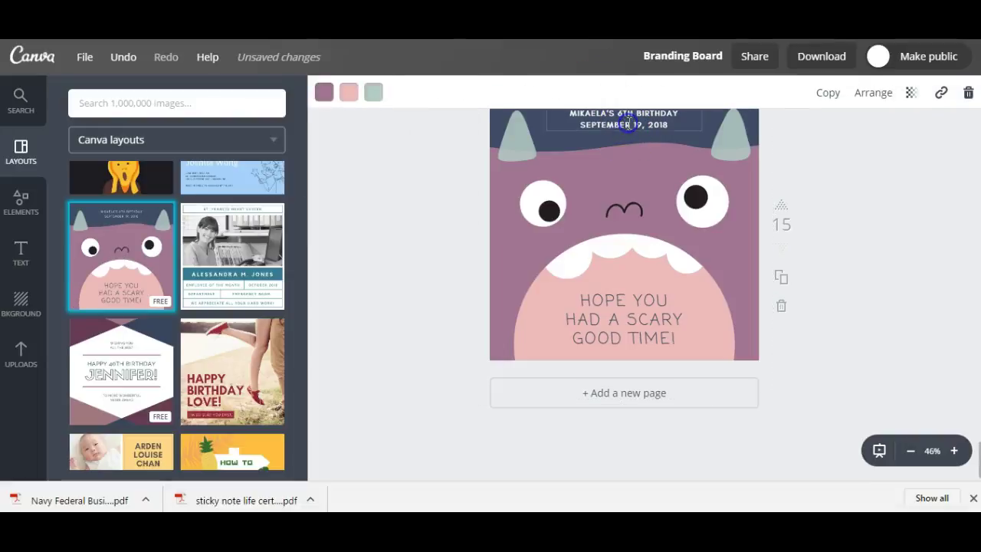
click(969, 94)
click(636, 320)
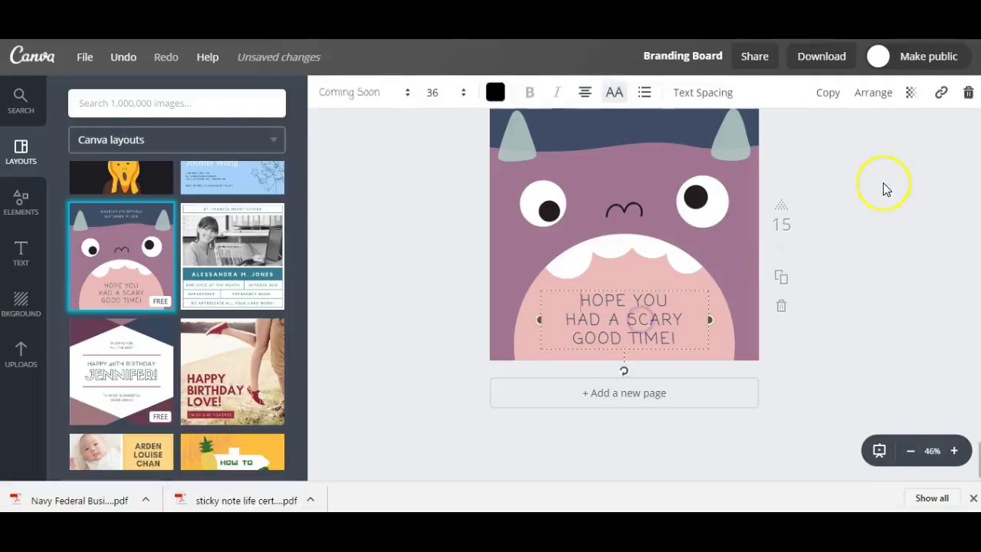
click(968, 93)
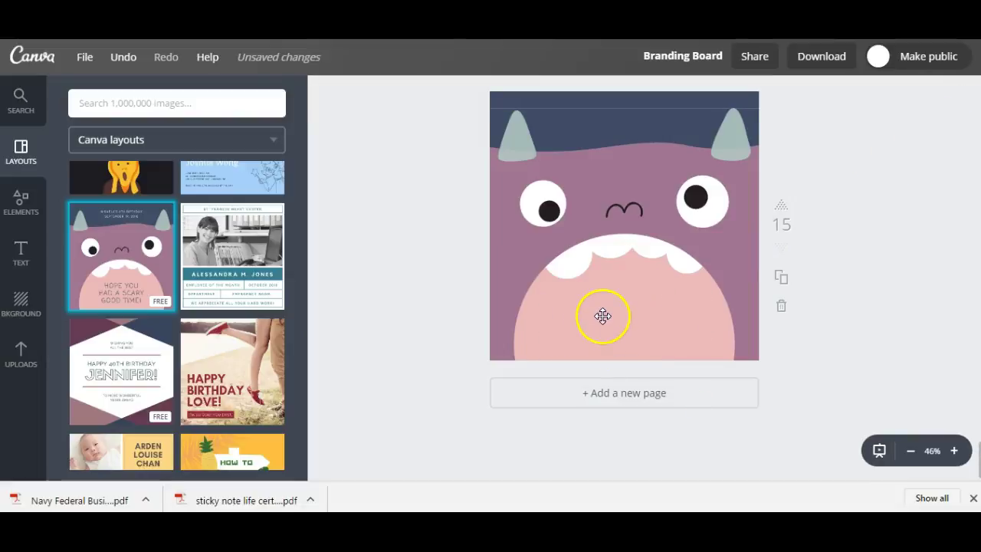
click(594, 123)
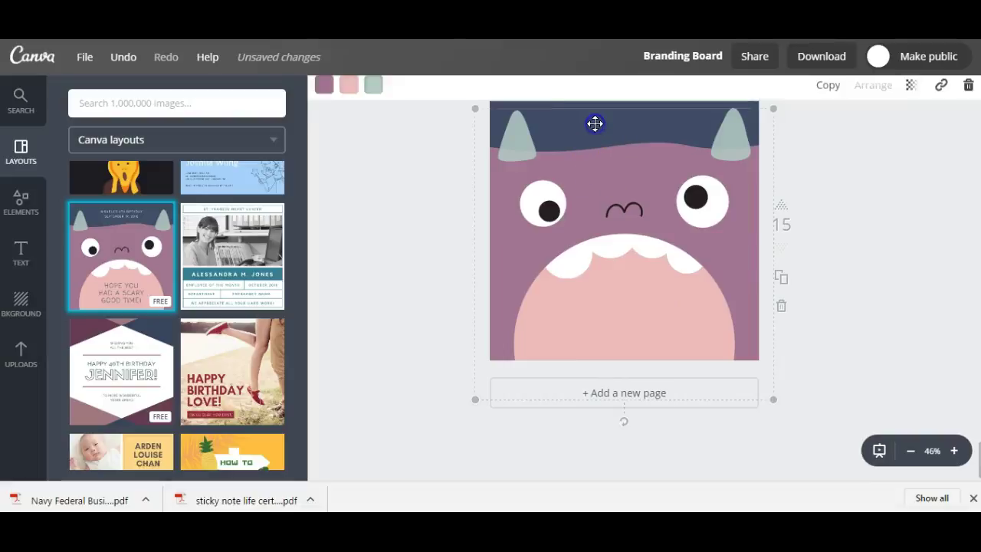
click(590, 131)
click(418, 222)
click(601, 128)
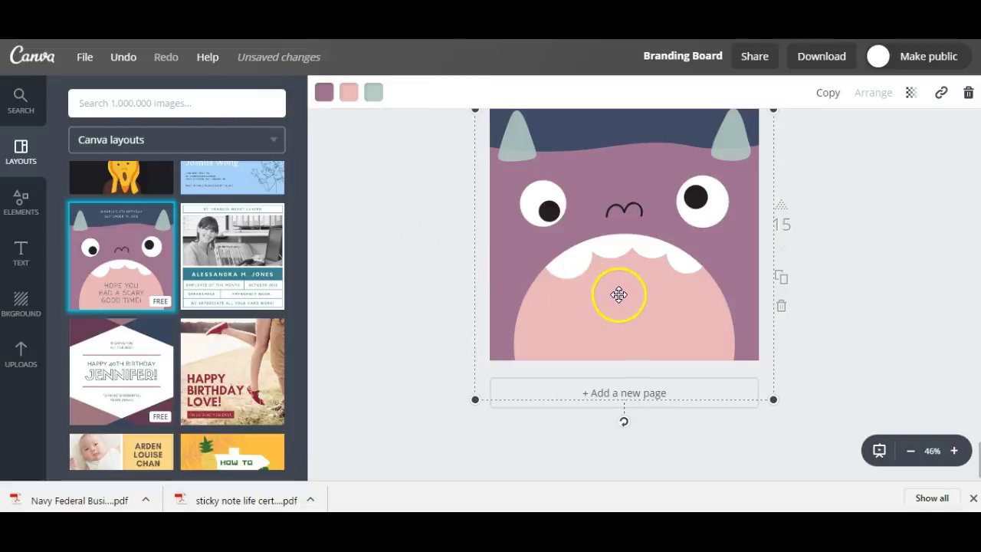
click(869, 279)
drag(978, 457, 977, 441)
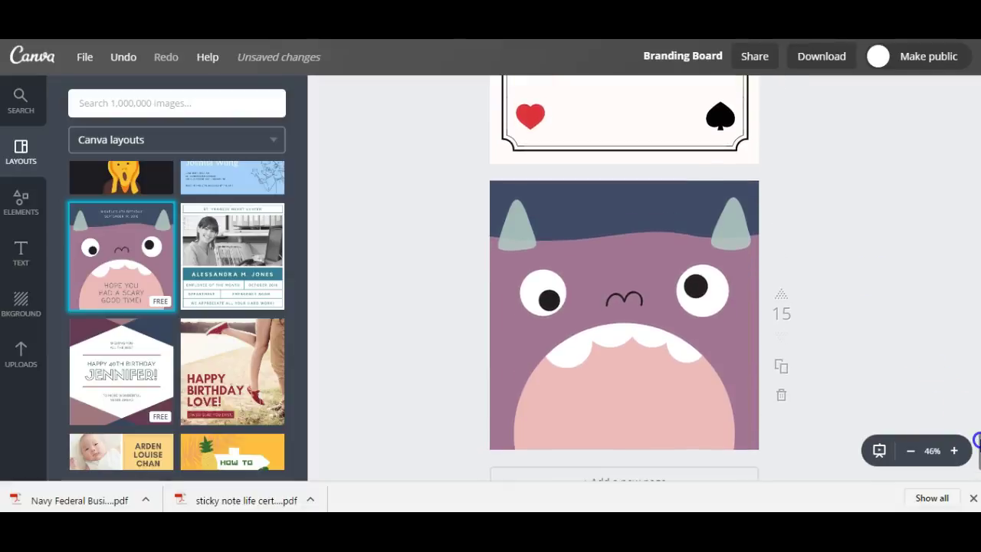
click(631, 221)
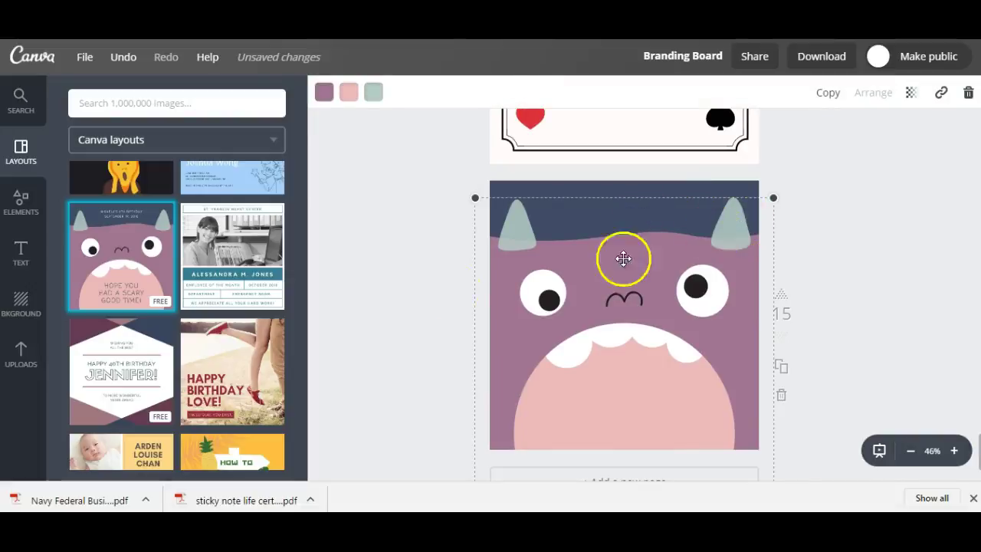
Replace the monster design on page 15 with the black-and-white "YOU SAID I DO & I DID, TOO" layout.
drag(301, 195, 308, 212)
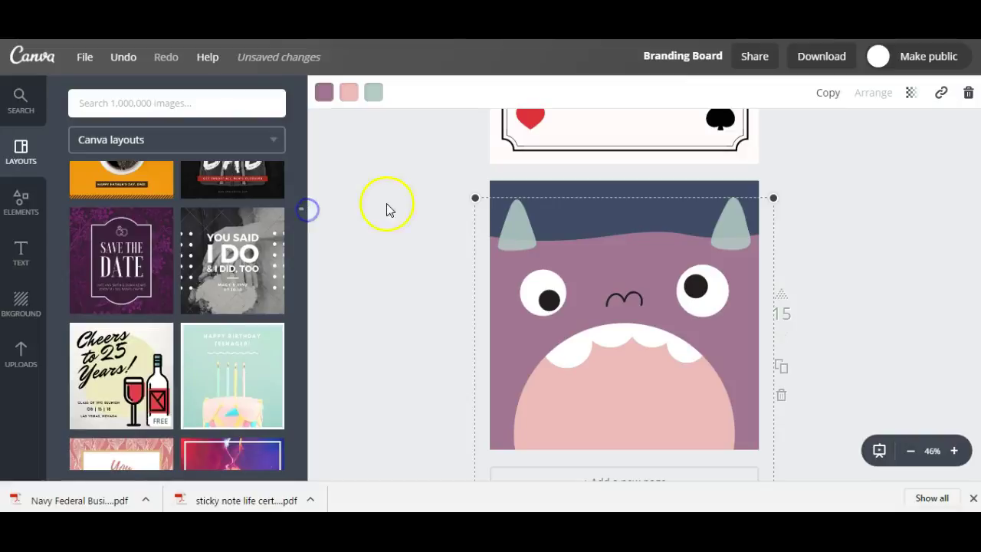
click(238, 279)
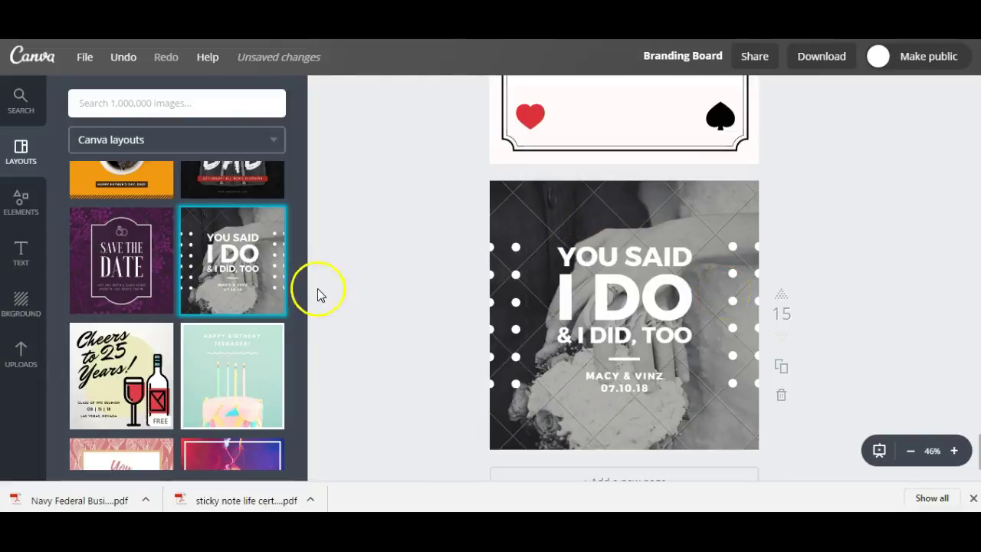
click(274, 311)
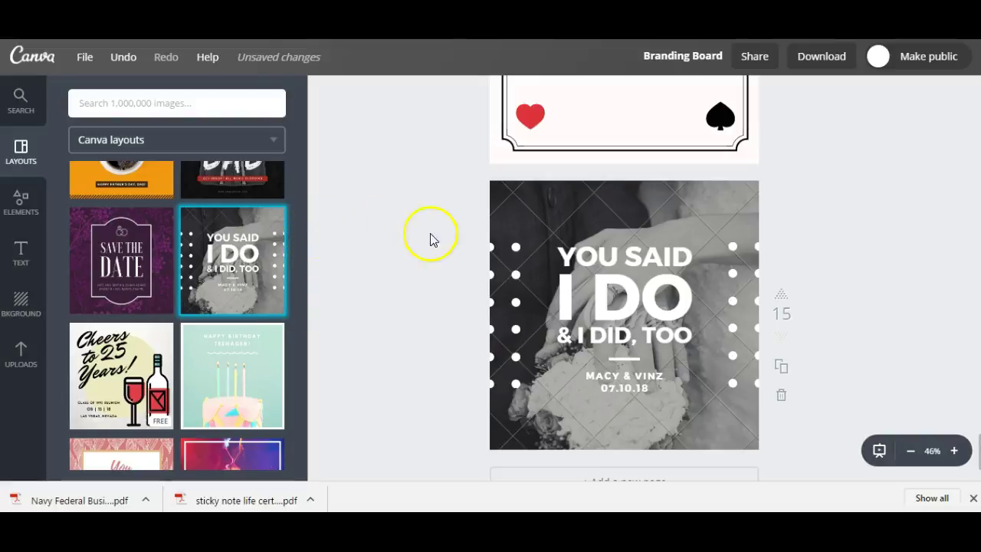
Apply the free green text-message birthday invitation layout to page 15 and select its light blue background.
scroll(301, 210, down, 6)
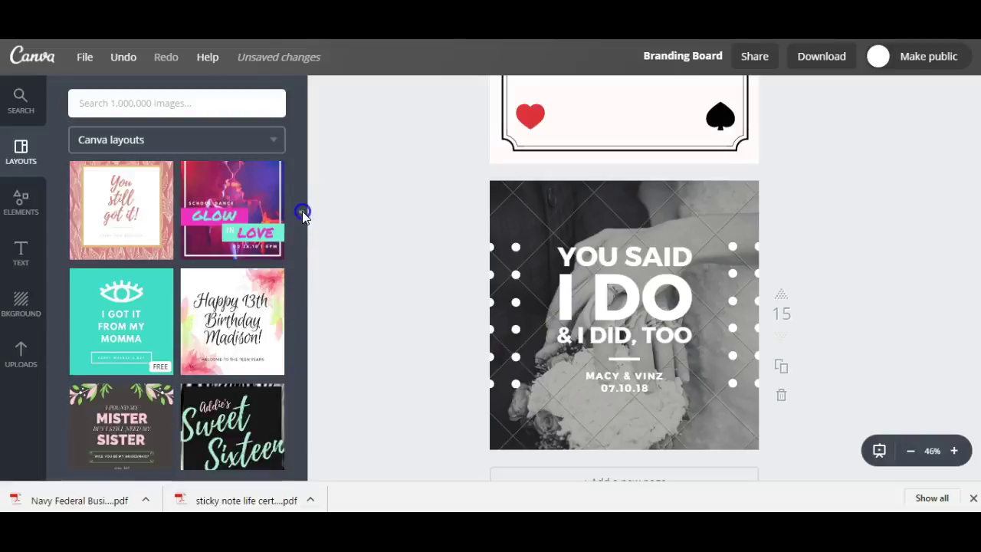
scroll(303, 215, down, 5)
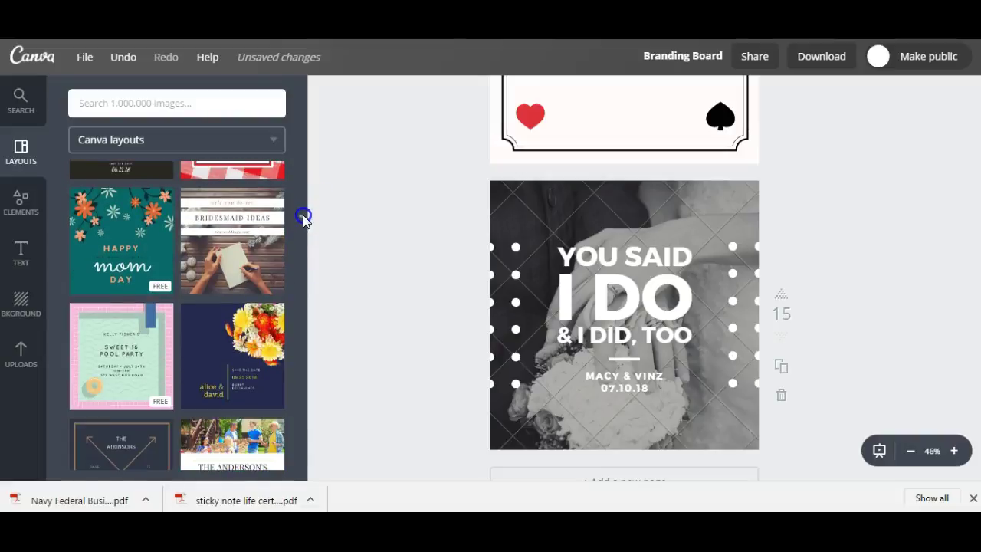
scroll(303, 216, down, 4)
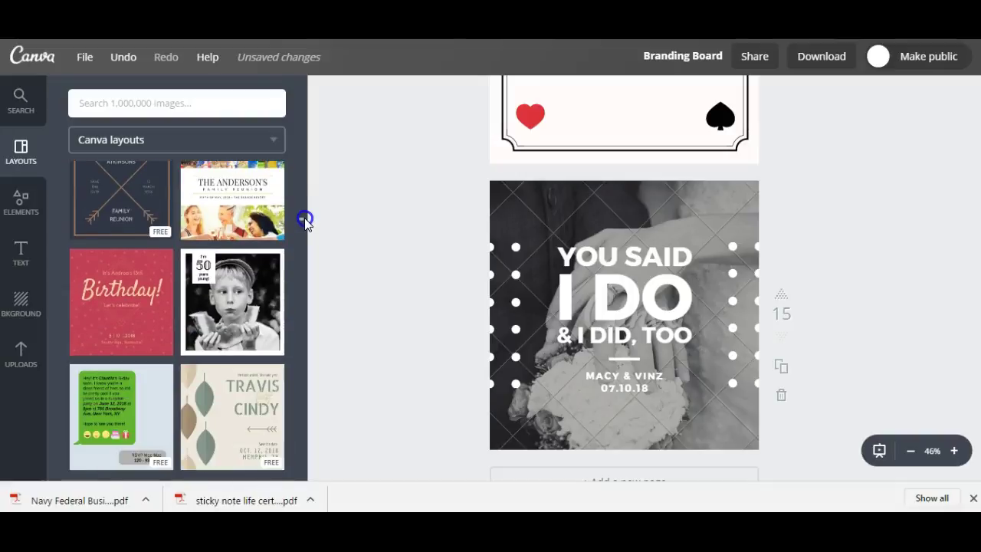
scroll(304, 219, down, 4)
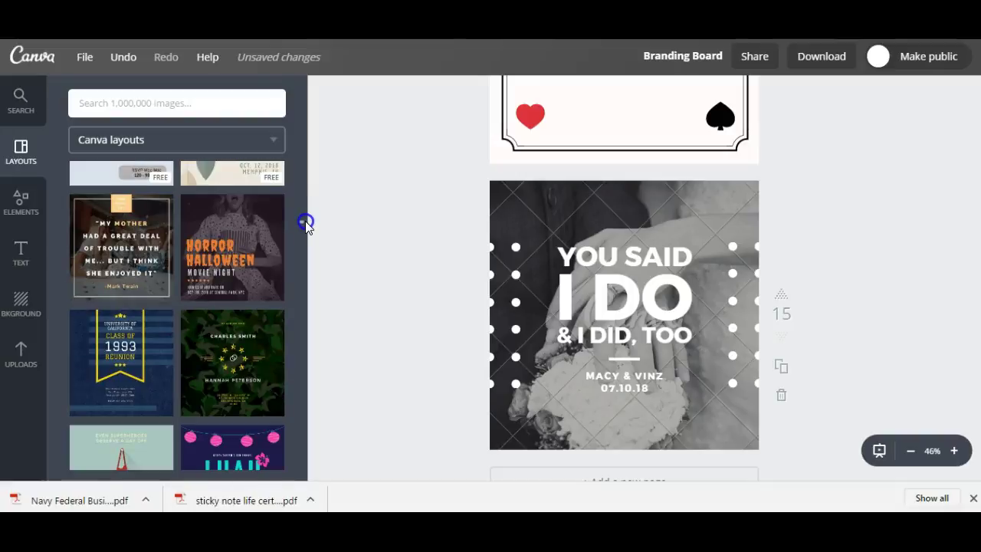
scroll(305, 220, up, 4)
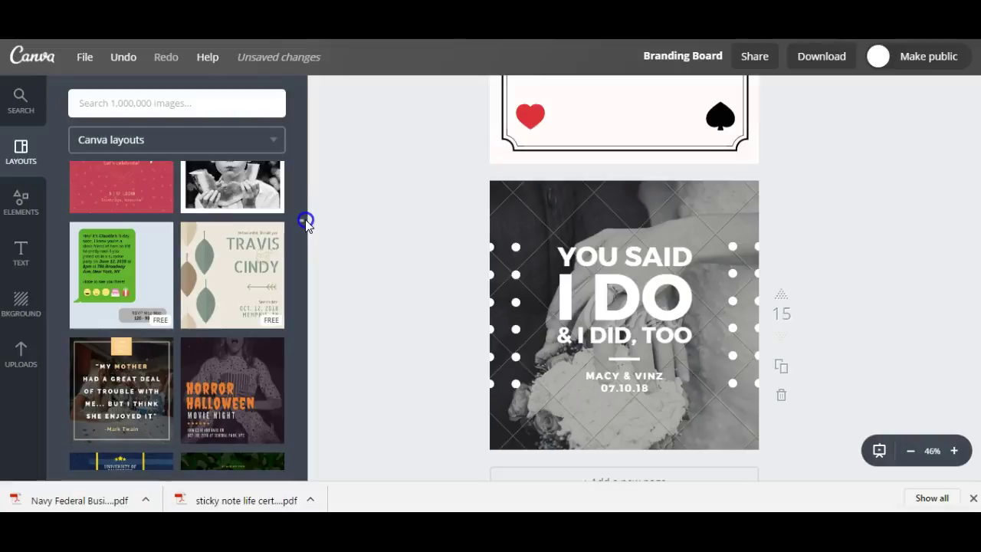
click(149, 282)
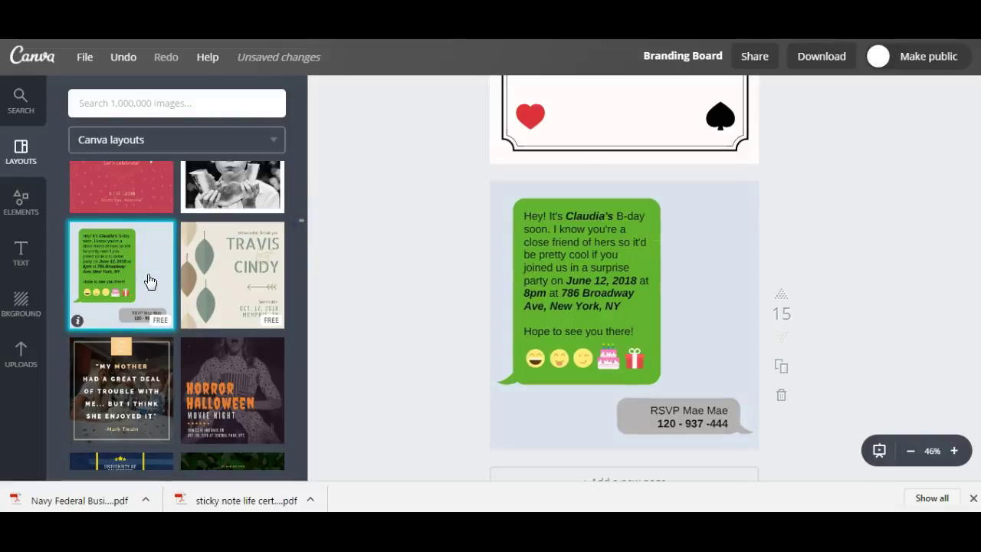
click(424, 335)
click(724, 318)
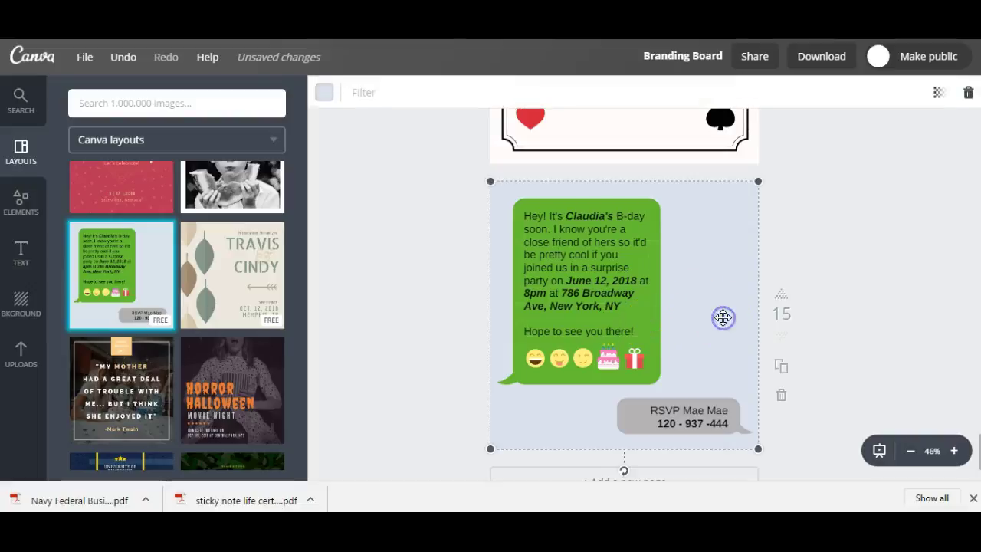
Recolor page 15's background pale ivory and its large green speech bubble bright blue, using existing document colors.
click(324, 92)
click(450, 200)
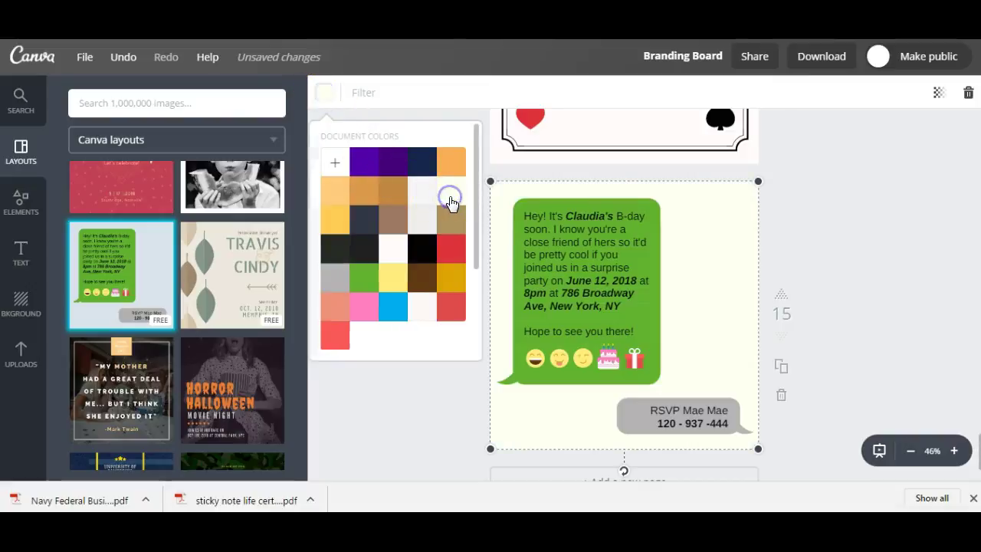
click(643, 329)
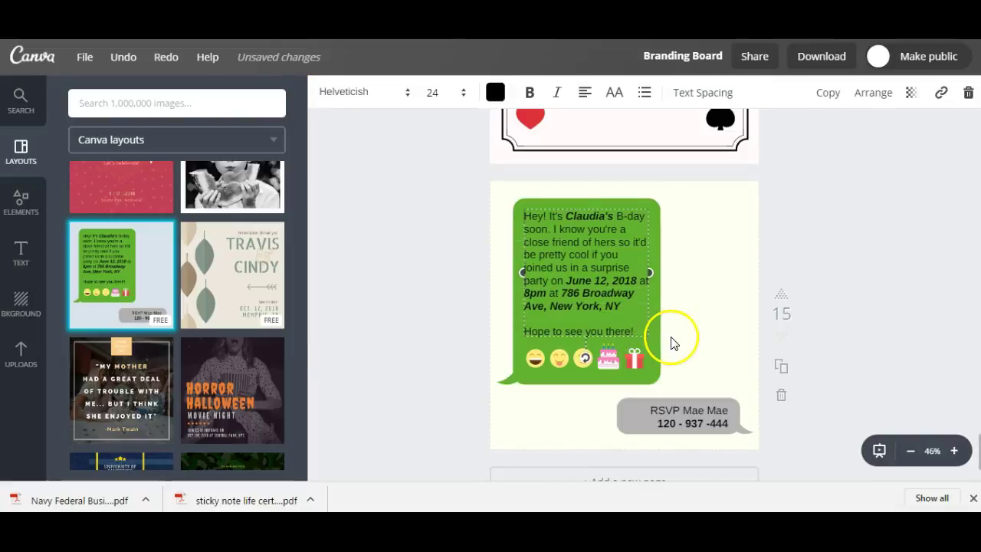
click(655, 343)
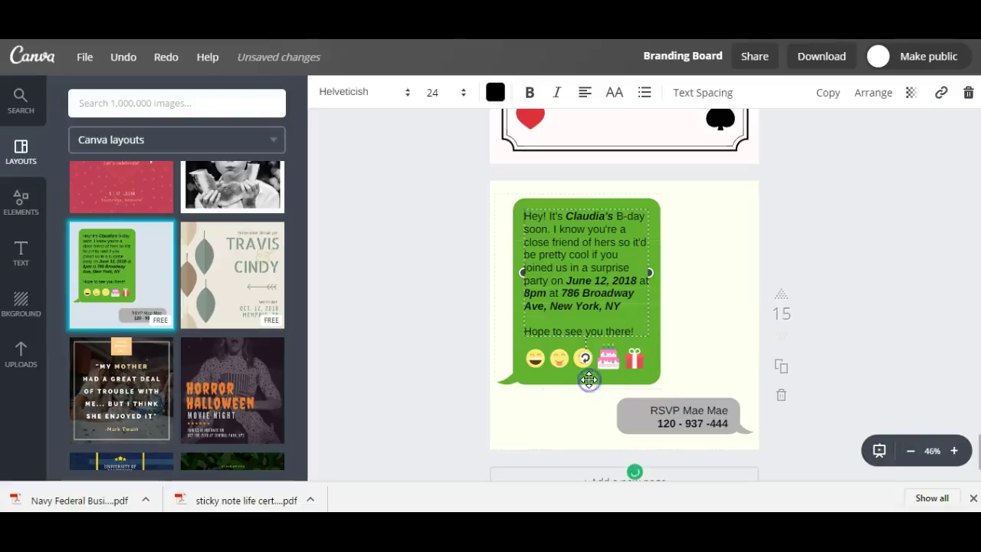
click(737, 289)
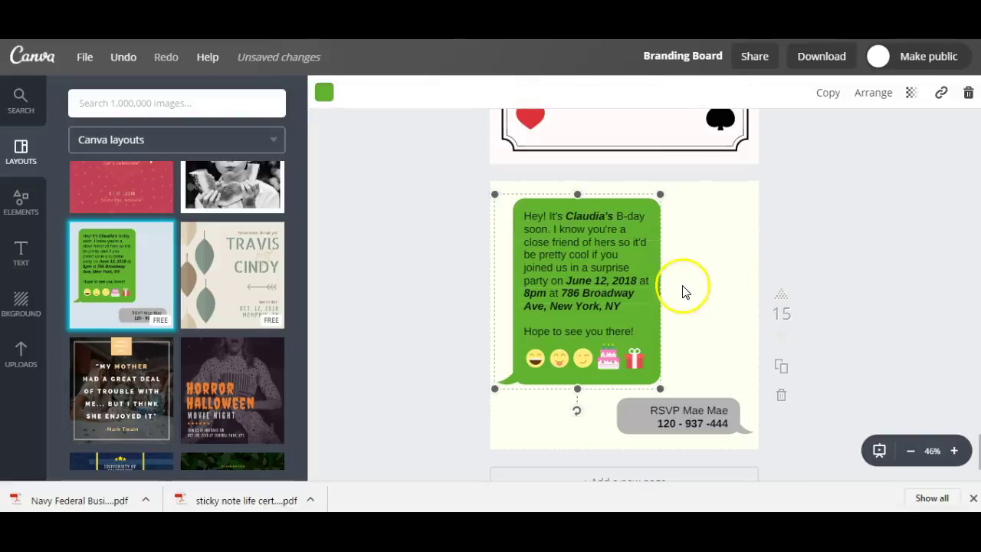
click(560, 264)
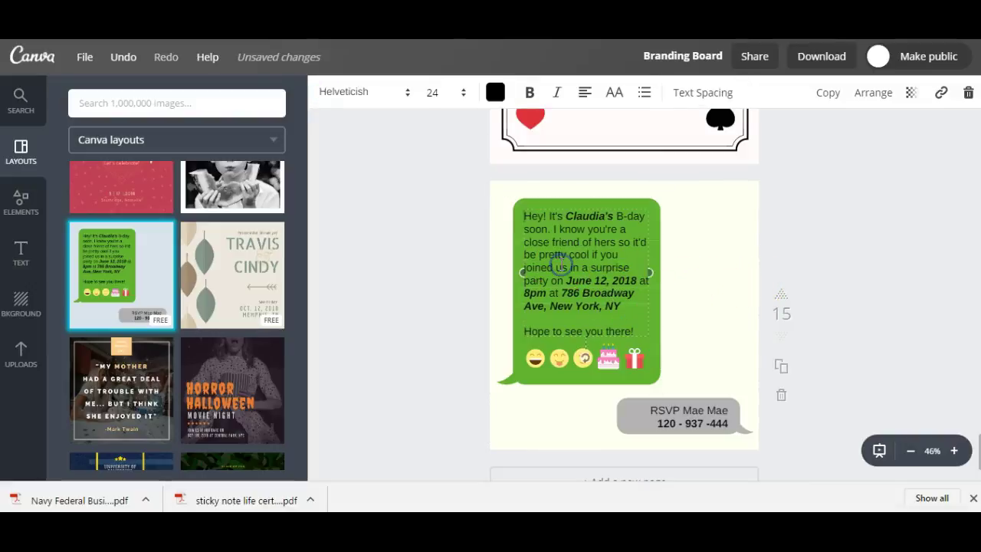
click(526, 199)
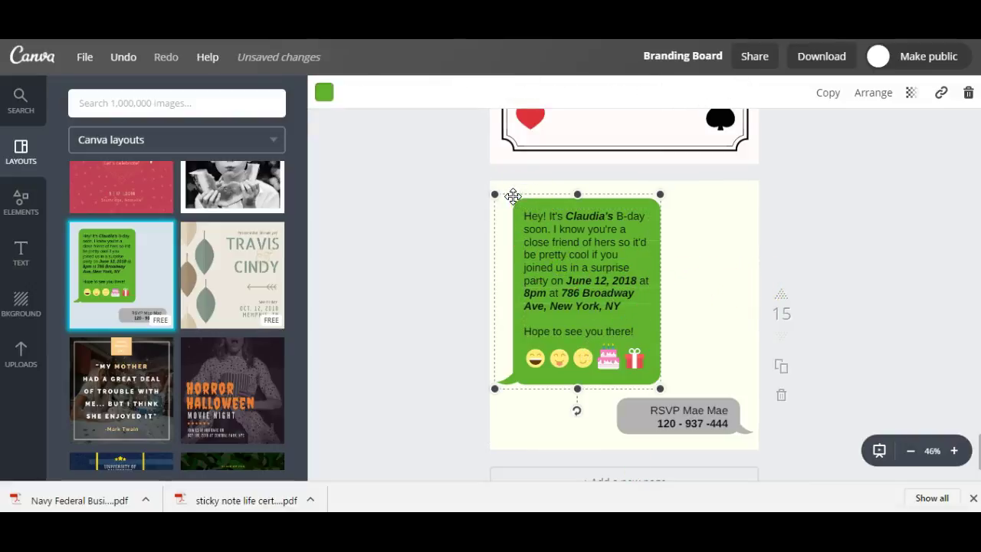
click(324, 92)
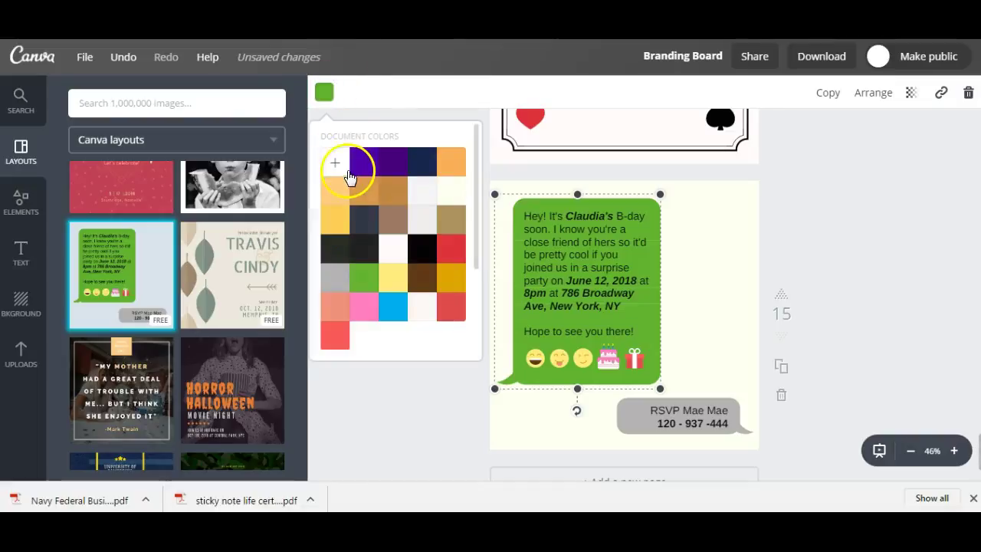
click(393, 308)
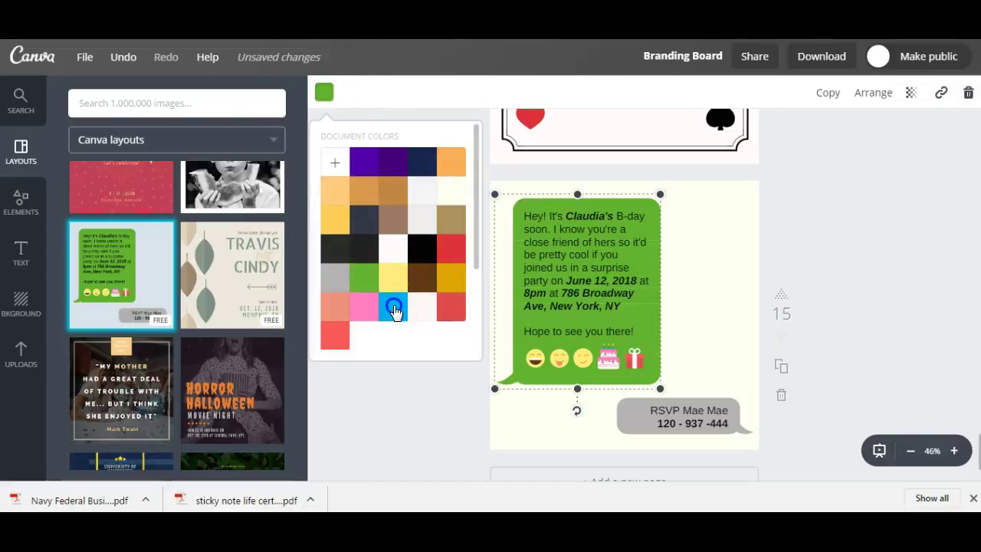
Recolor the small gray RSVP bubble purple and brighten the shade to color code 7700d5.
click(628, 417)
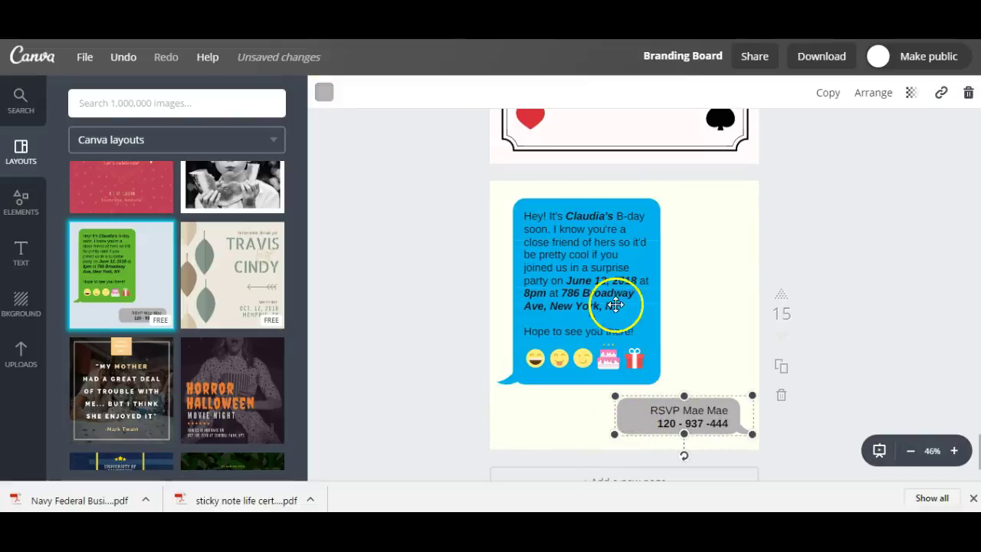
click(323, 92)
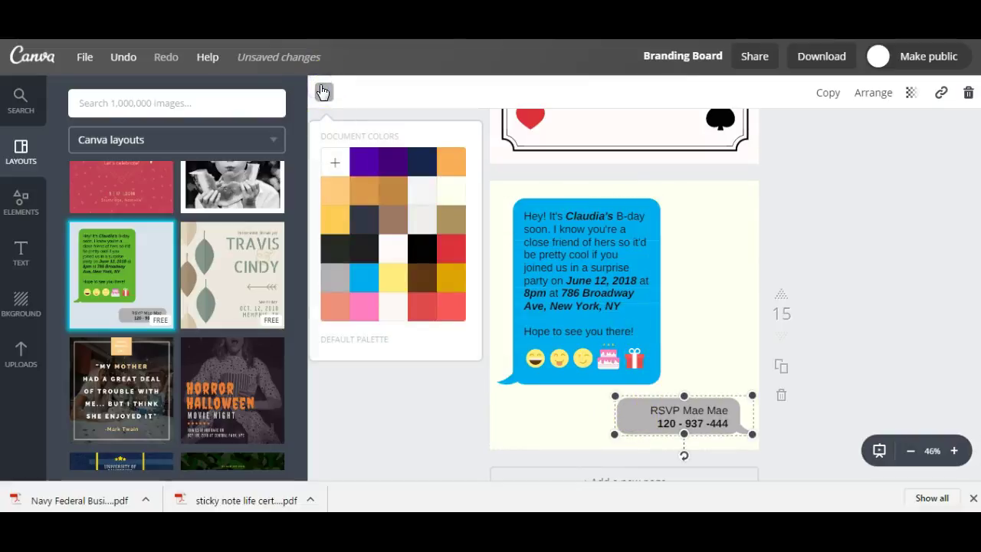
click(395, 168)
click(335, 166)
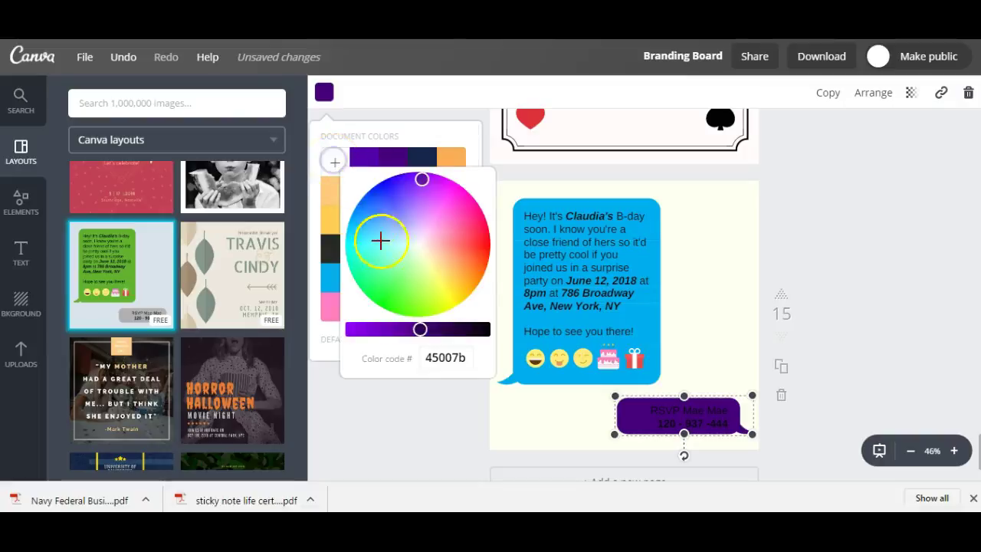
click(417, 330)
drag(416, 330, 377, 329)
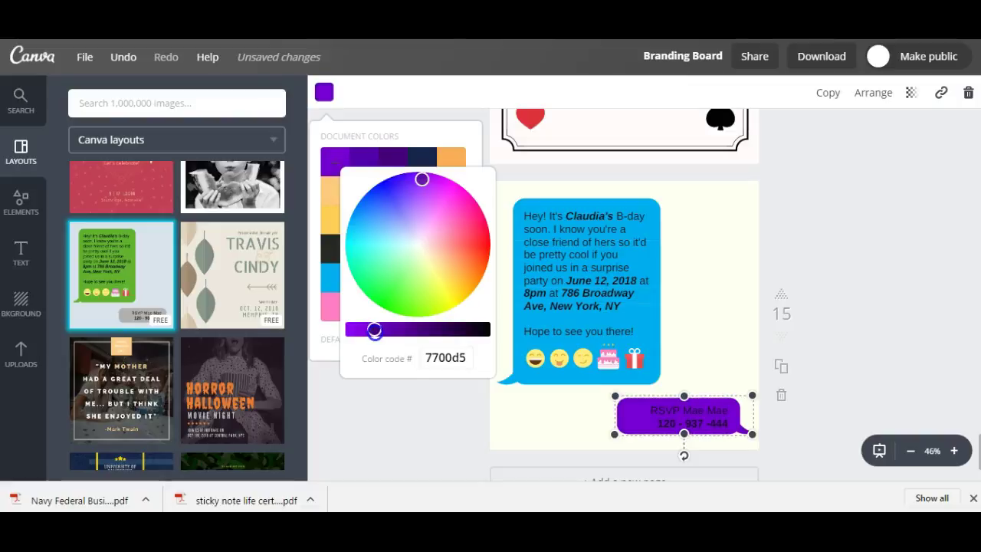
click(406, 416)
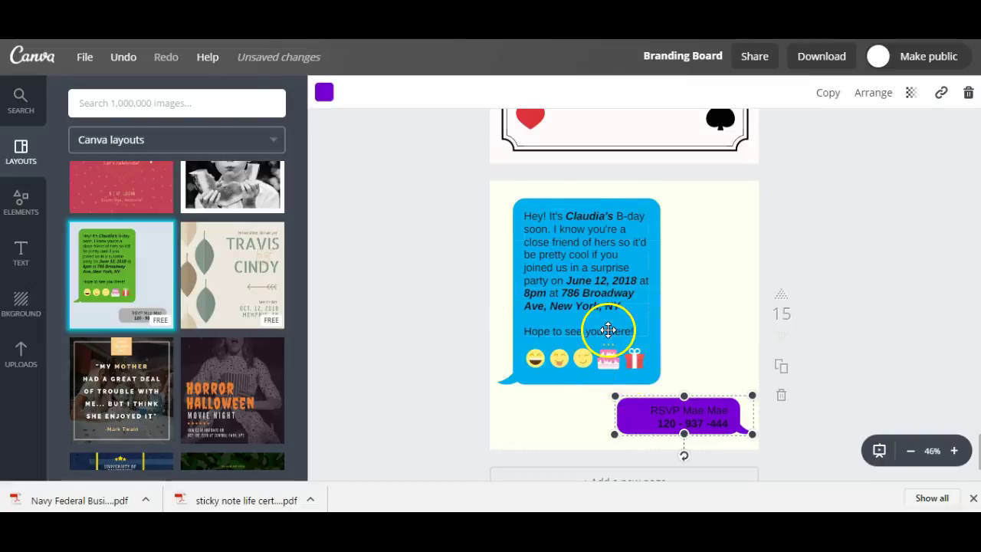
Delete the gift and birthday cake icons from the blue speech bubble.
click(639, 358)
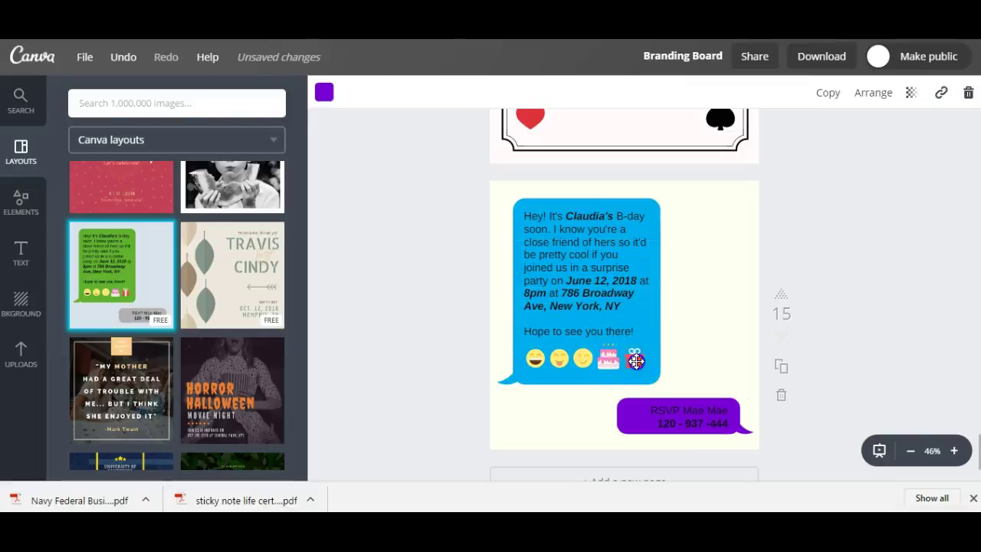
click(967, 92)
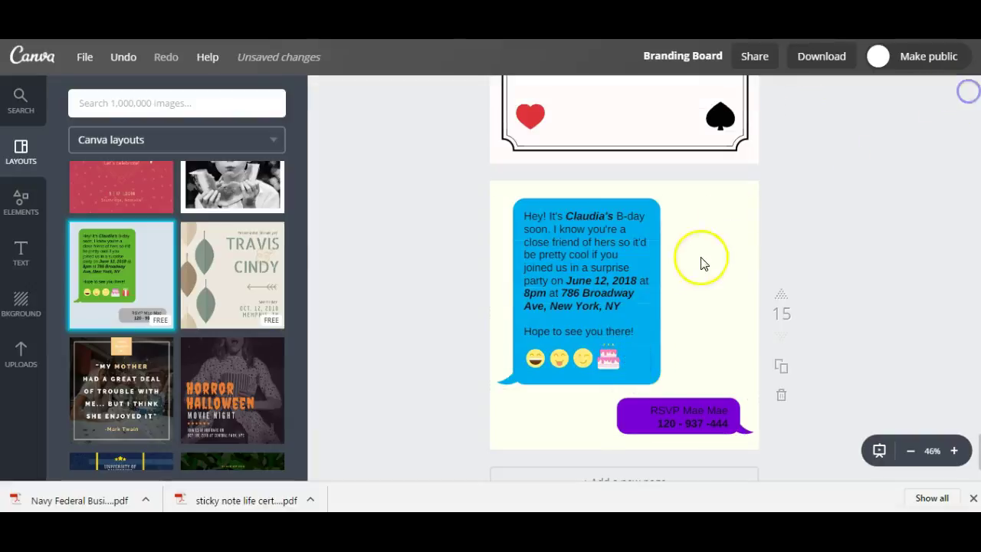
click(608, 360)
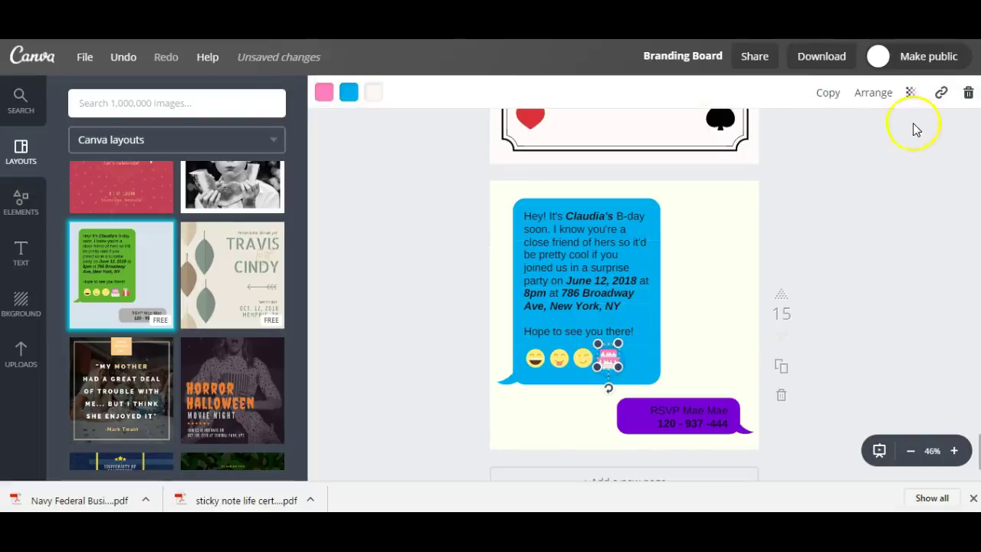
click(965, 96)
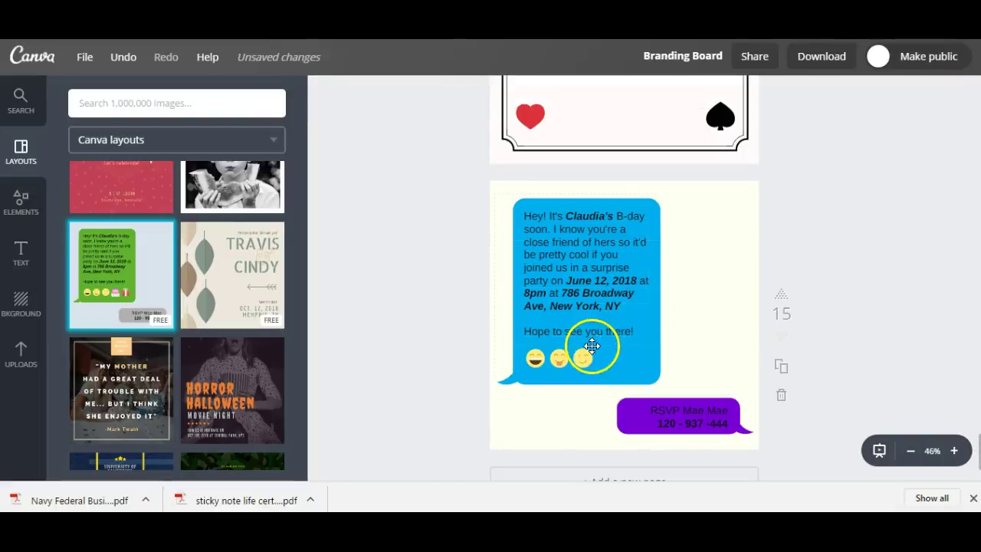
Delete the invitation message from the blue bubble and the RSVP contact text from the purple bubble.
click(596, 321)
key(ctrl+z)
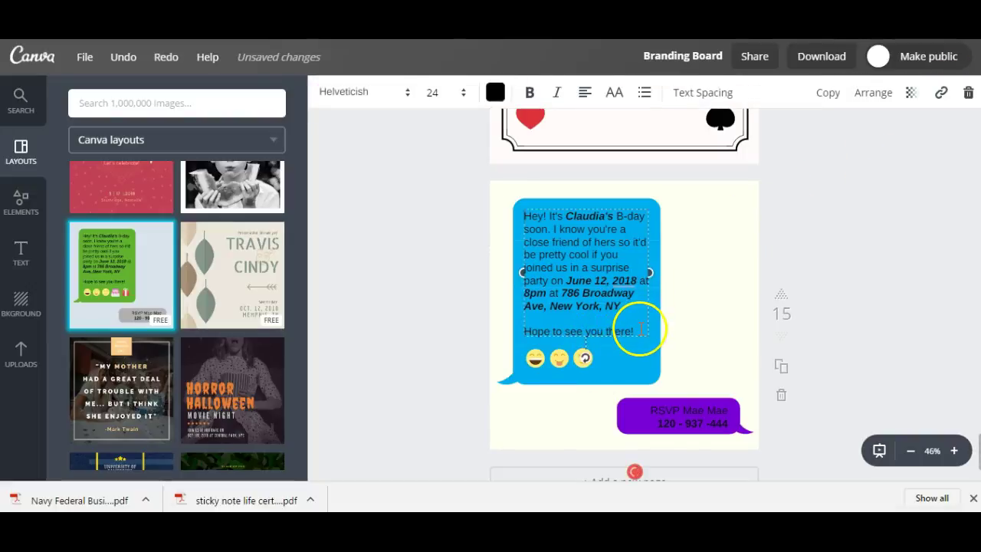
click(967, 93)
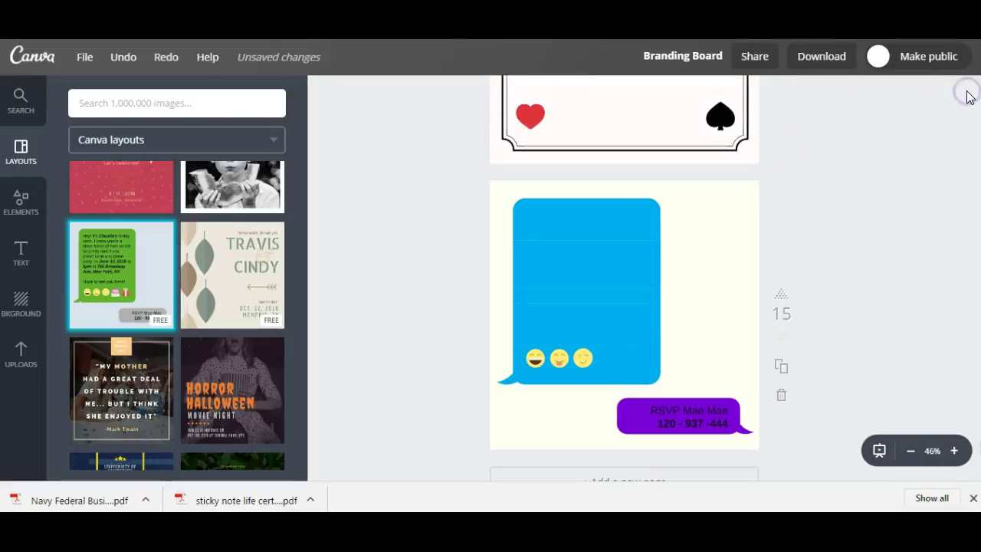
click(692, 415)
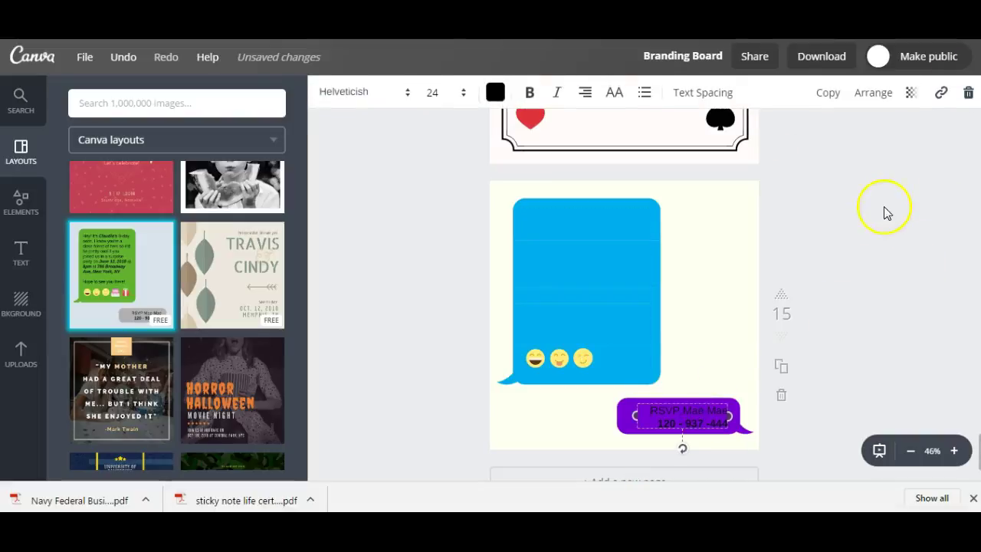
click(965, 94)
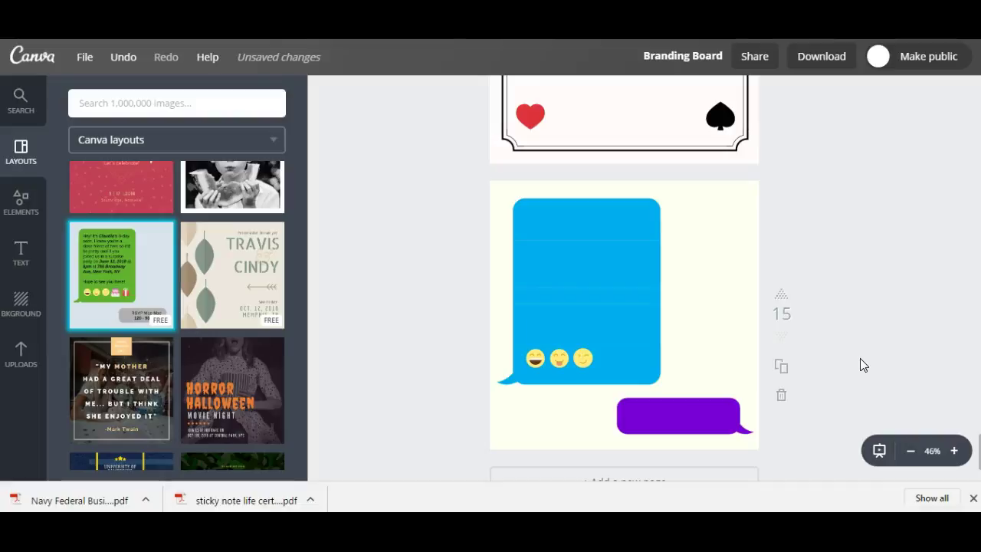
Nudge the purple bubble slightly down and stretch its upper edge to just below the blue bubble.
click(570, 271)
click(669, 427)
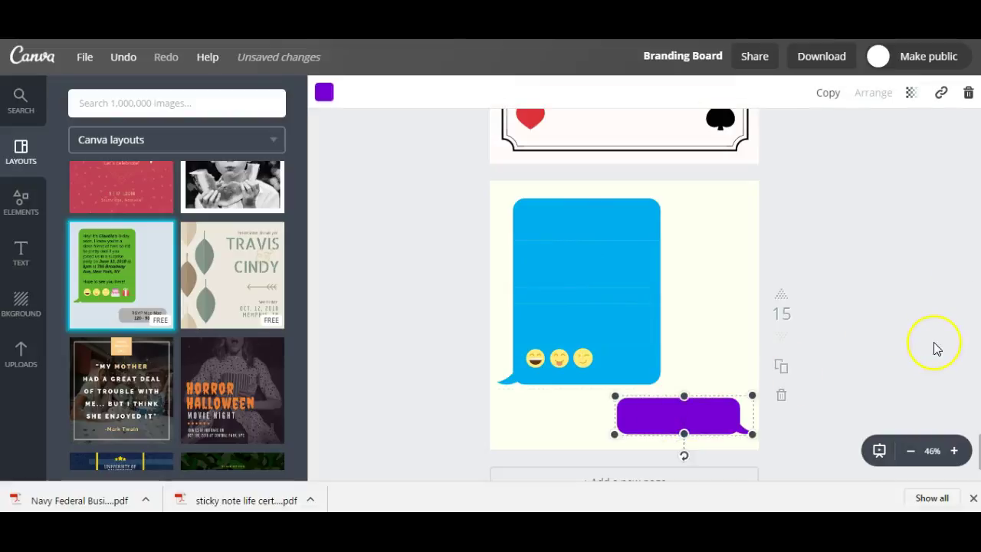
key(Down)
key(Down)
key(Down)
key(Down)
key(Down)
key(Down)
key(Down)
key(Down)
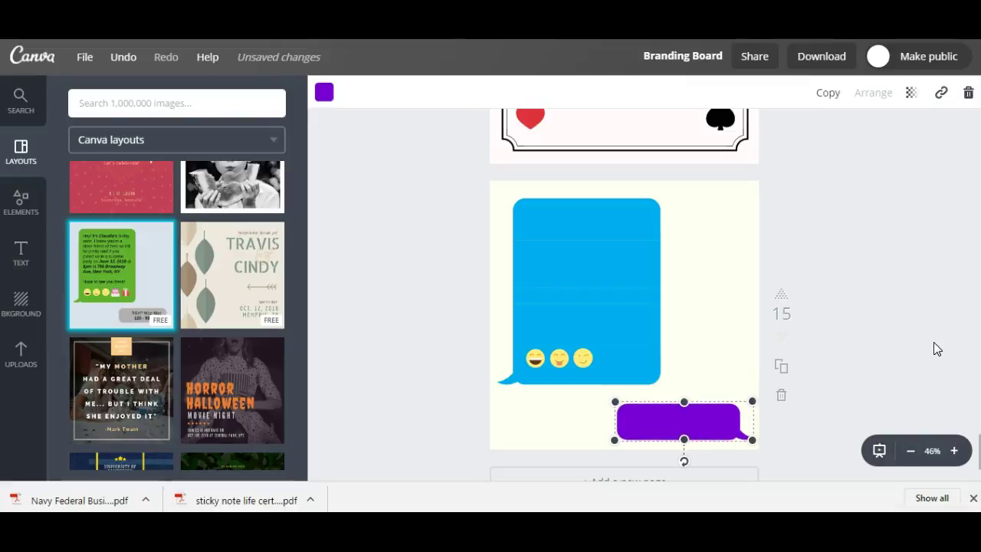
drag(683, 400, 684, 384)
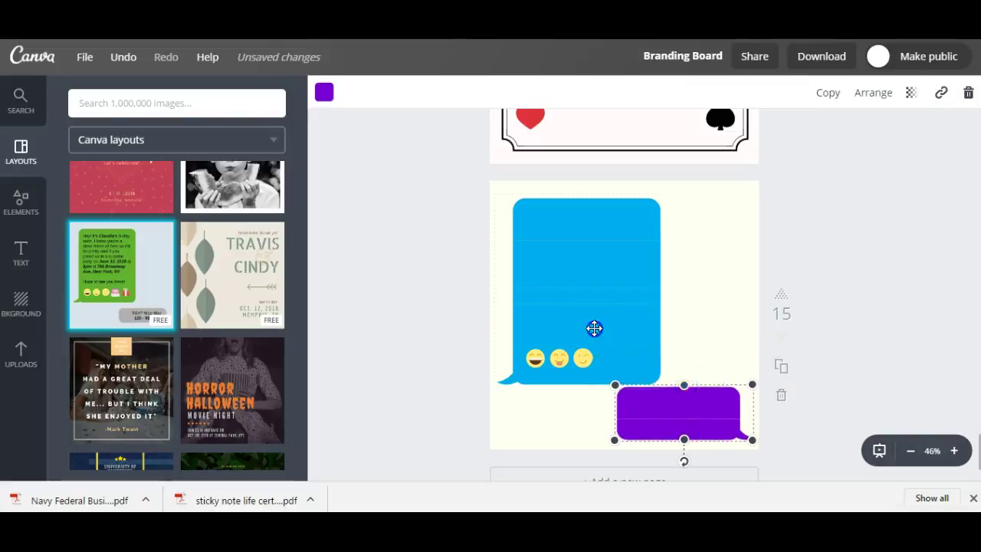
Shorten the blue bubble from both its lower and upper edges, leaving room above it for another bubble.
click(593, 328)
drag(576, 390, 578, 373)
drag(576, 196, 580, 243)
Duplicate the purple bubble and place the copy above the blue bubble, aligned with the original.
click(662, 416)
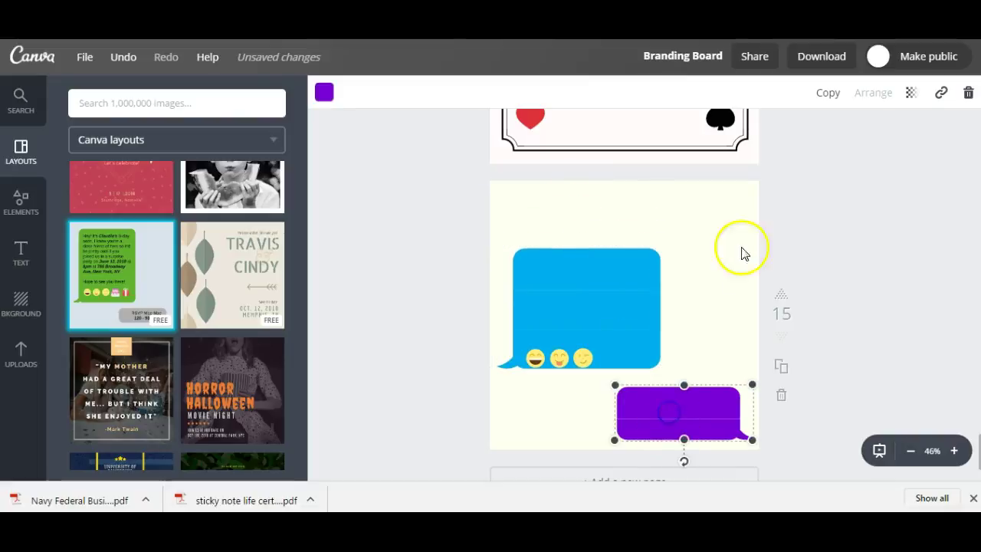
click(827, 92)
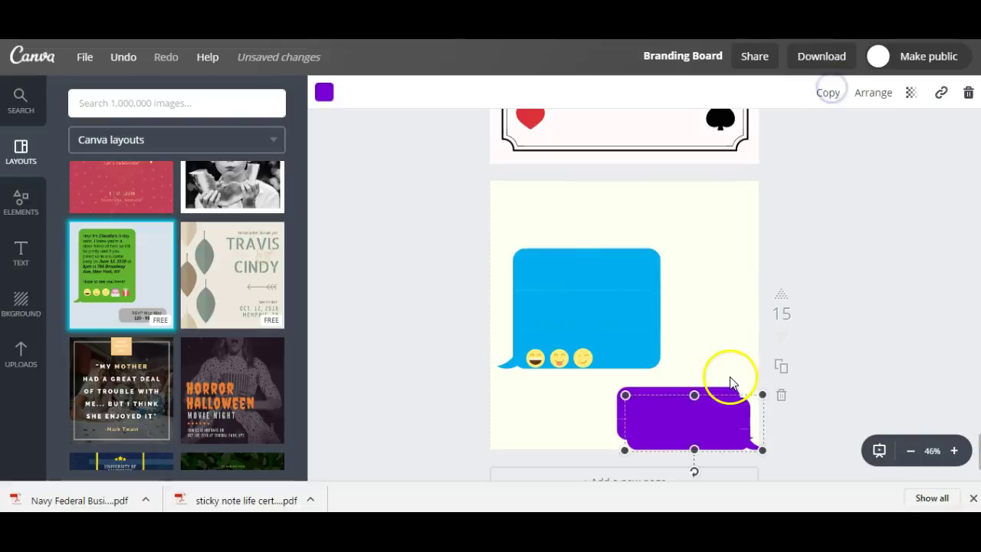
drag(690, 422, 686, 216)
click(838, 228)
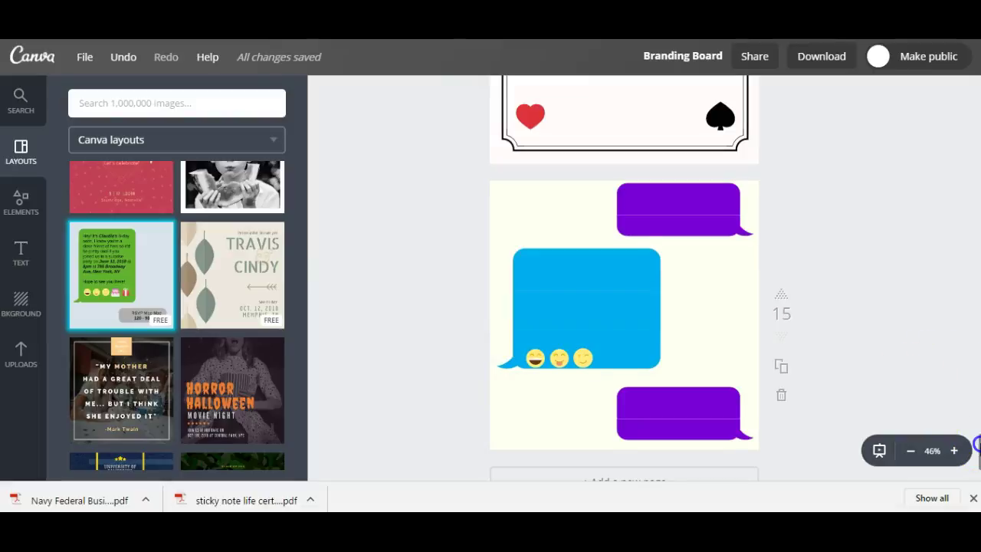
Add a new page after page 15 and apply the free black heart-patterned birthday layout with the folded map.
drag(976, 443, 977, 458)
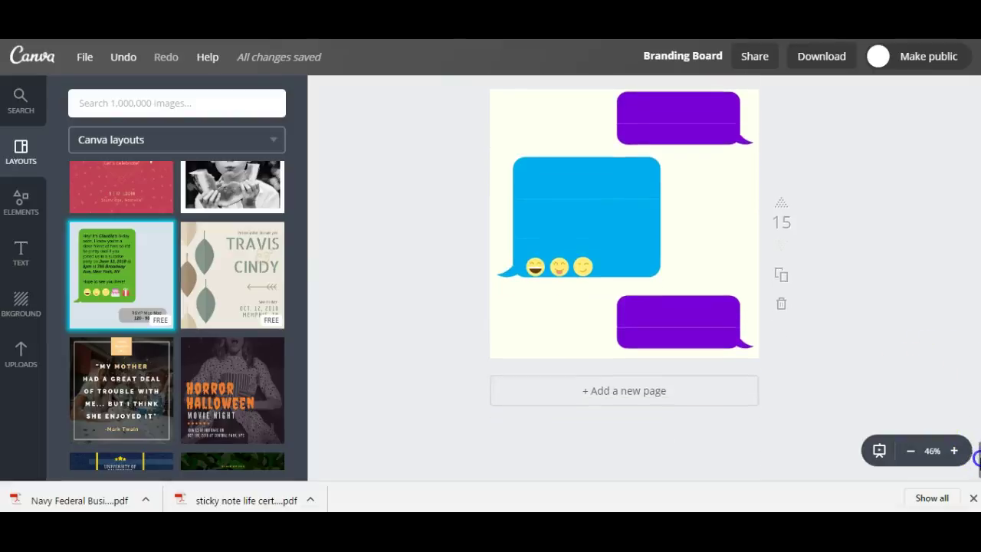
click(635, 395)
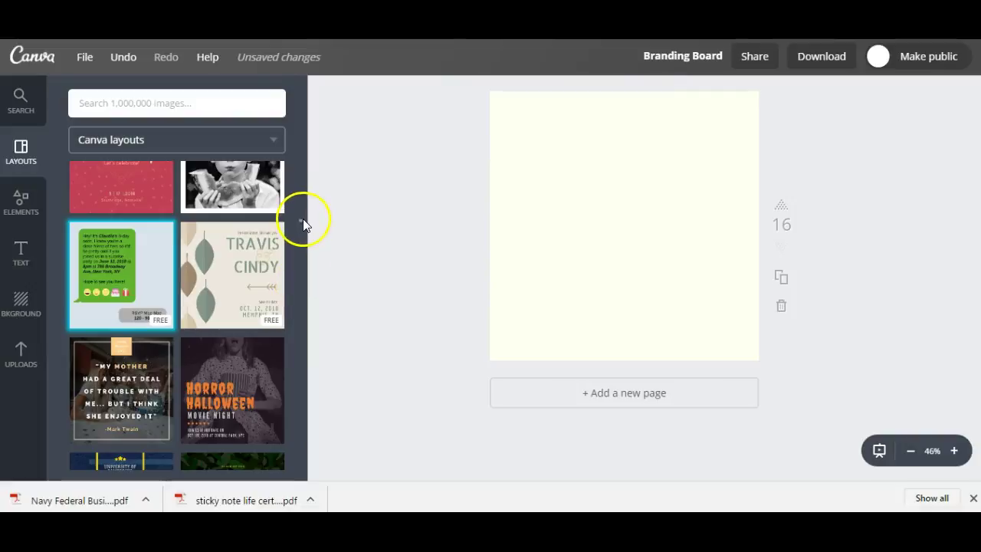
drag(301, 220, 301, 230)
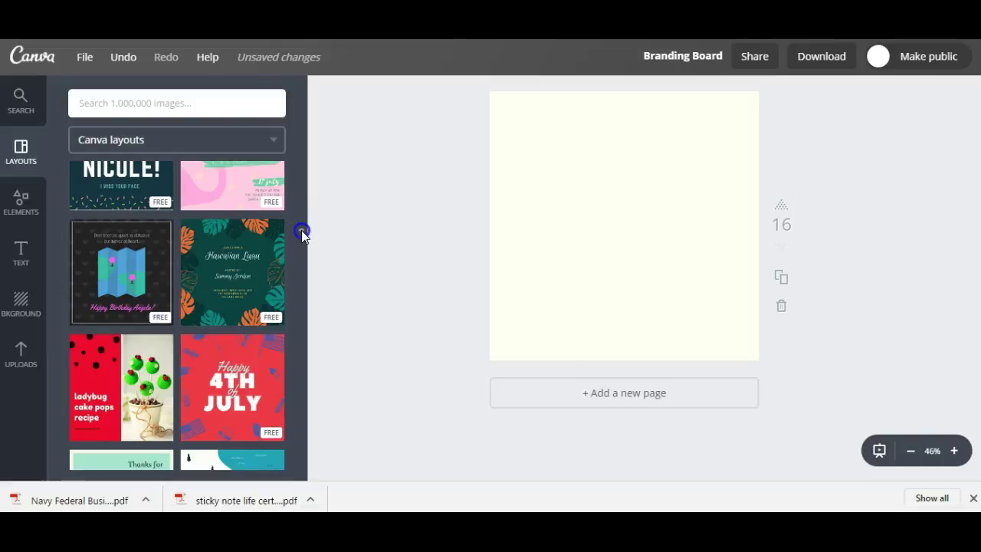
scroll(303, 231, down, 1)
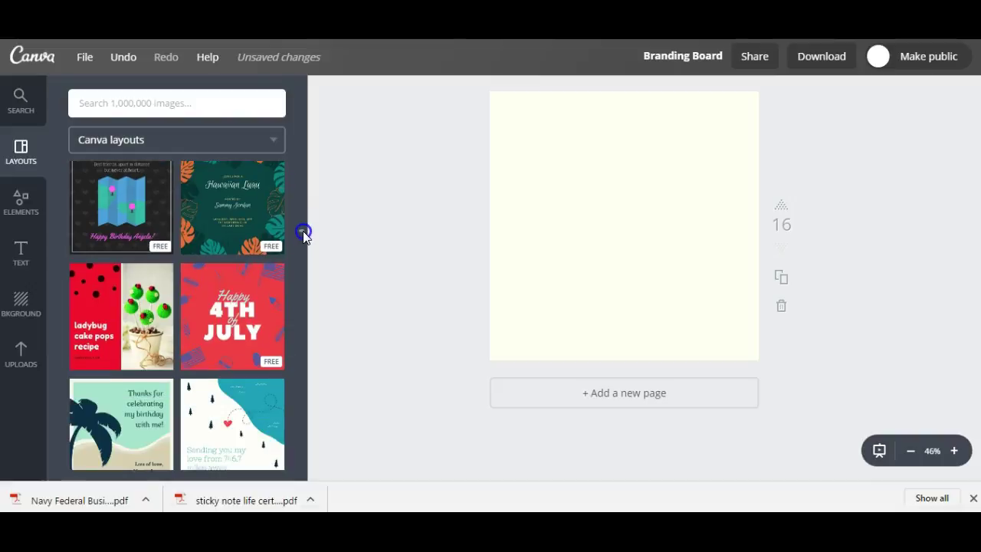
scroll(302, 230, up, 3)
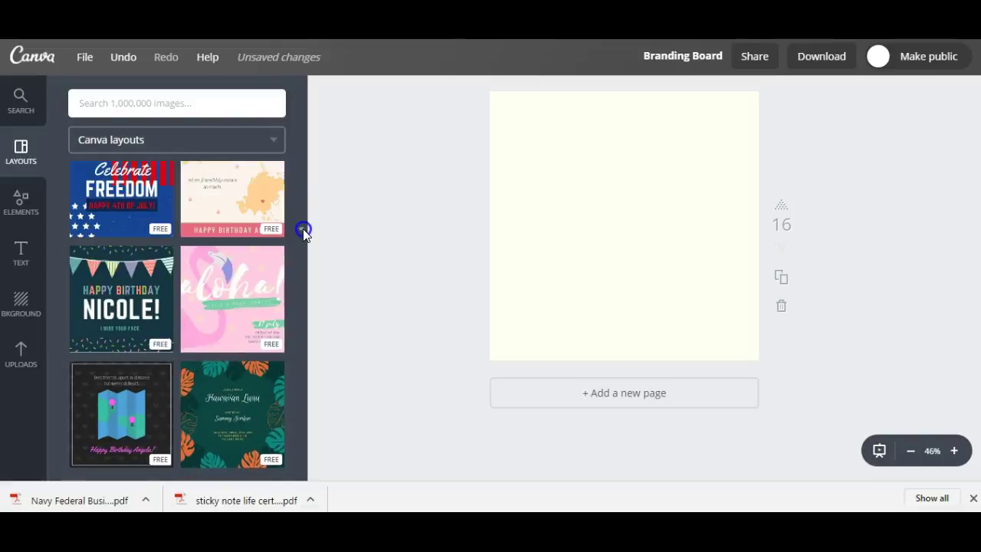
click(89, 421)
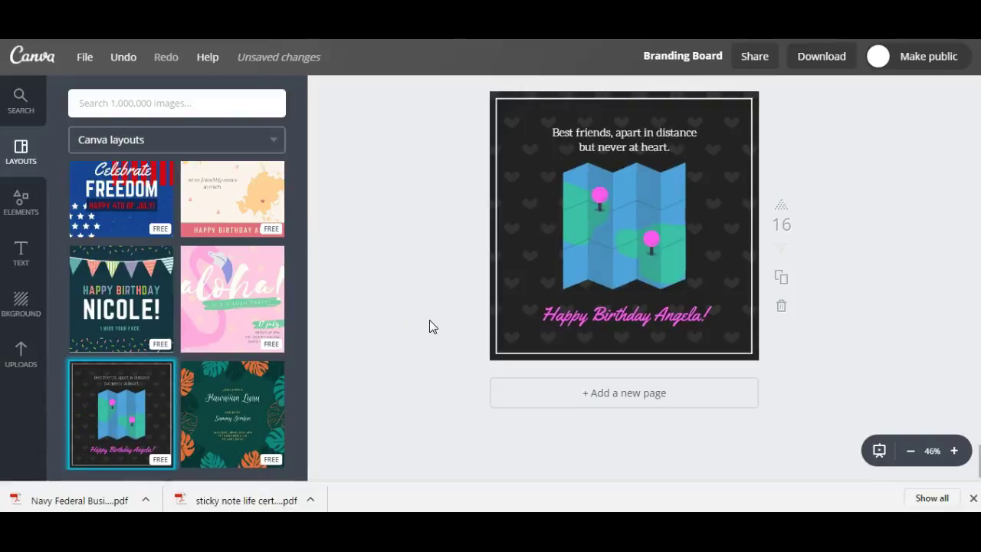
Delete the "Best friends, apart in distance but never at heart." text and the pink birthday greeting, and select the map graphic.
click(633, 146)
click(729, 174)
click(968, 92)
click(670, 312)
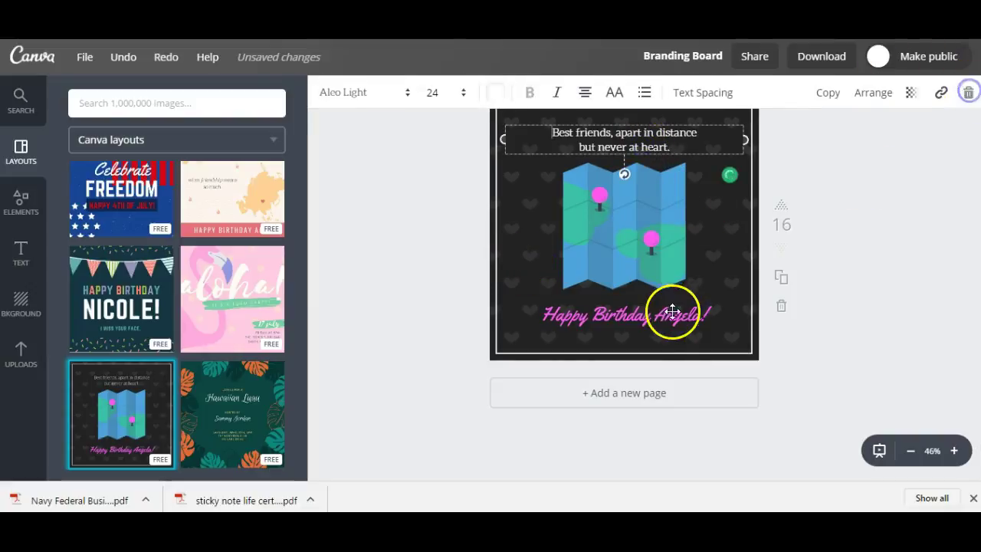
click(966, 90)
click(649, 254)
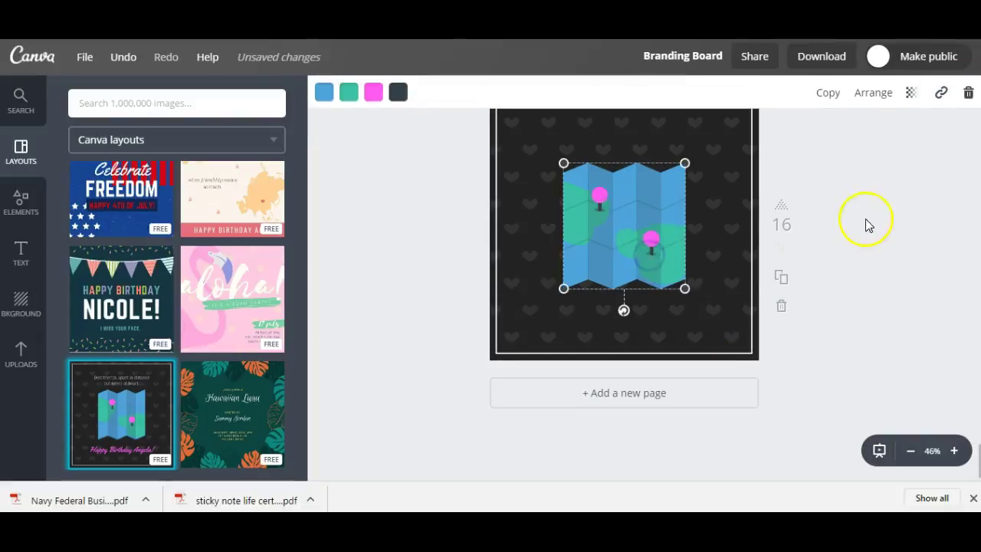
Delete the map graphic from page 16, and apply the free Casino Royale layout to a new page after it.
click(969, 93)
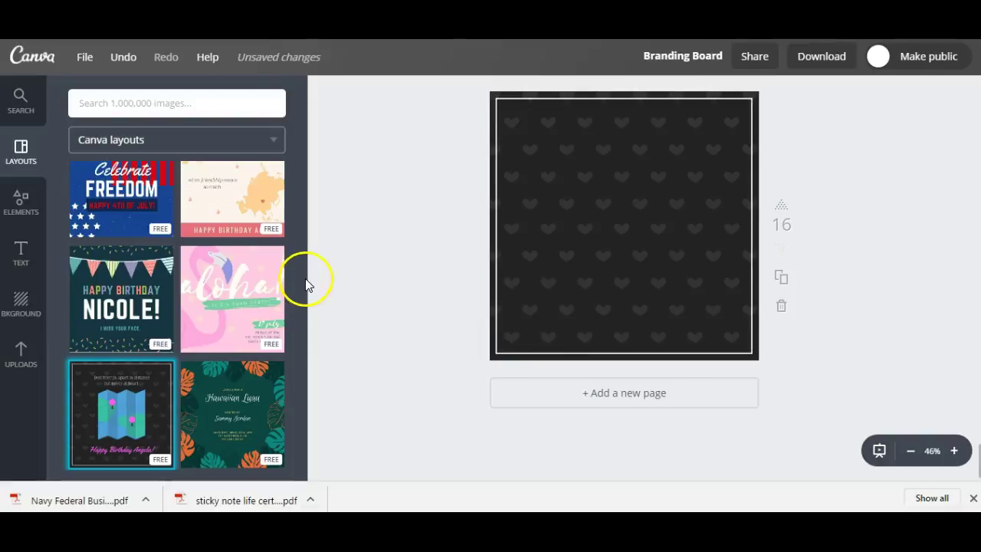
drag(301, 227, 301, 234)
click(576, 402)
click(115, 305)
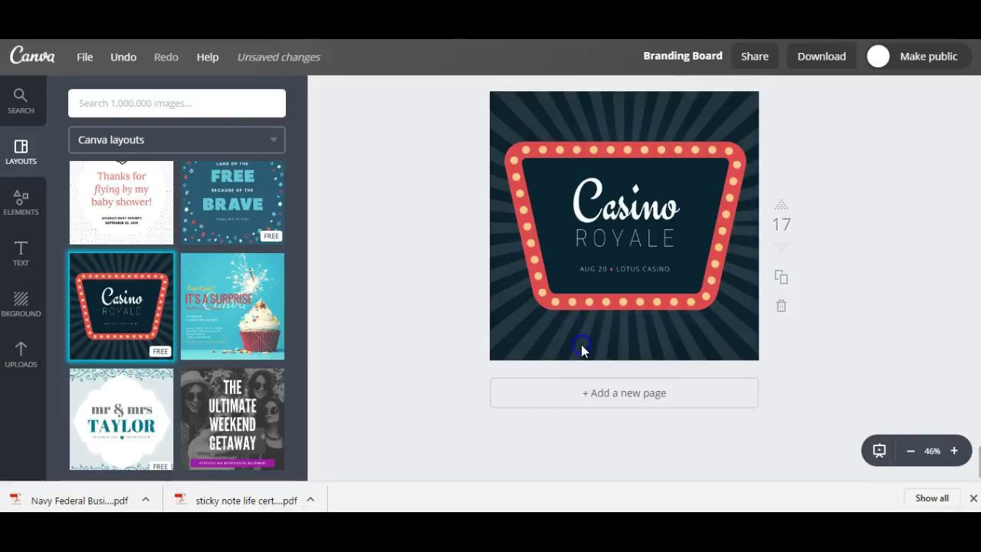
Nudge the sunburst graphic behind the Casino Royale sign slightly to the left.
click(703, 324)
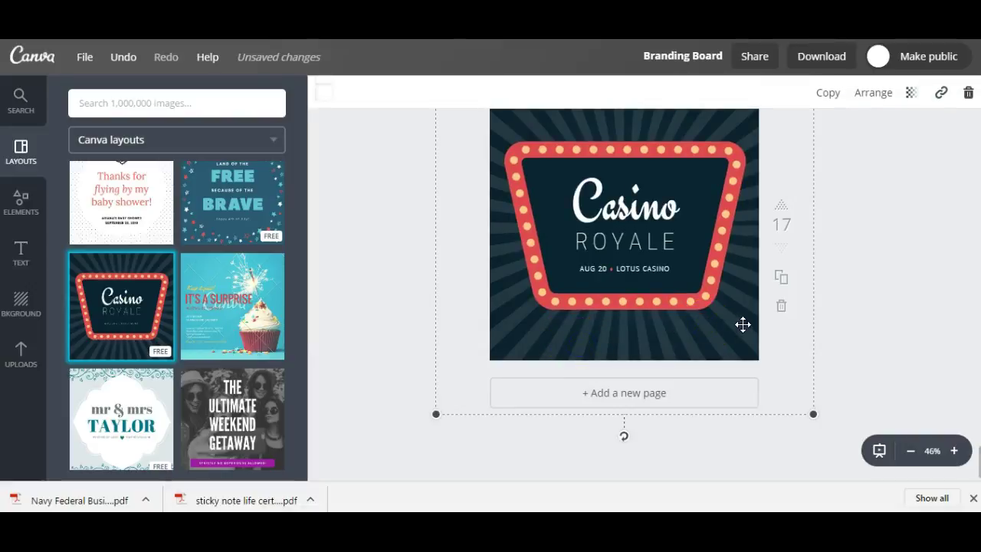
mouse_move(742, 324)
mouse_down()
mouse_move(712, 352)
mouse_move(687, 400)
mouse_move(770, 409)
mouse_move(800, 457)
mouse_move(785, 509)
mouse_move(719, 511)
mouse_move(727, 510)
mouse_move(737, 429)
mouse_move(728, 340)
mouse_move(738, 324)
mouse_up()
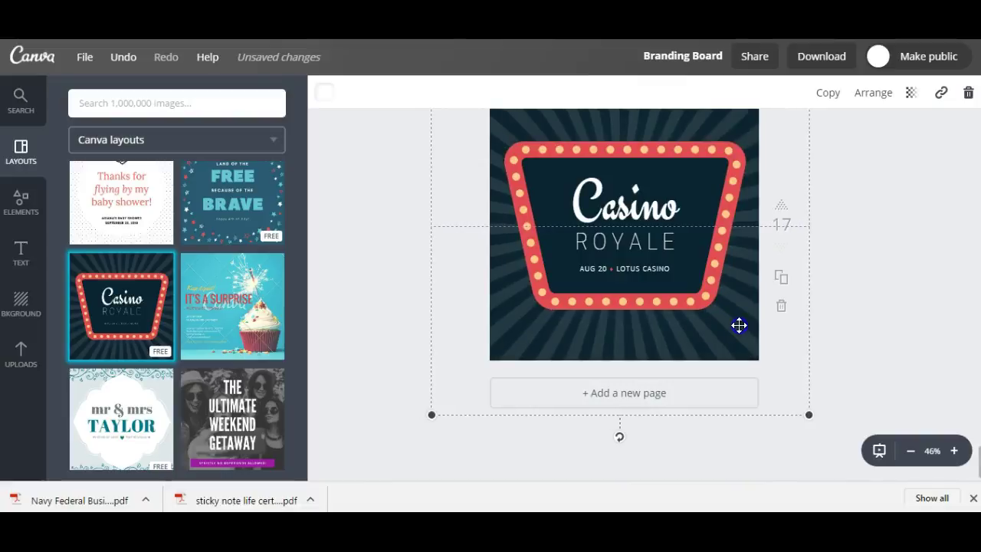
click(884, 285)
Recolor the Casino Royale marquee frame from red to off-white and its light bulbs to black.
click(661, 283)
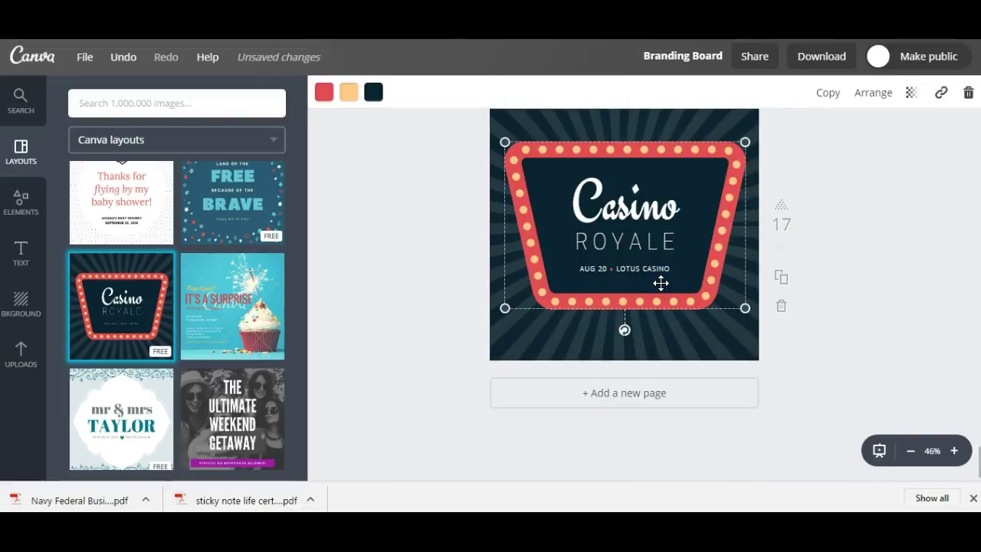
click(323, 92)
click(451, 198)
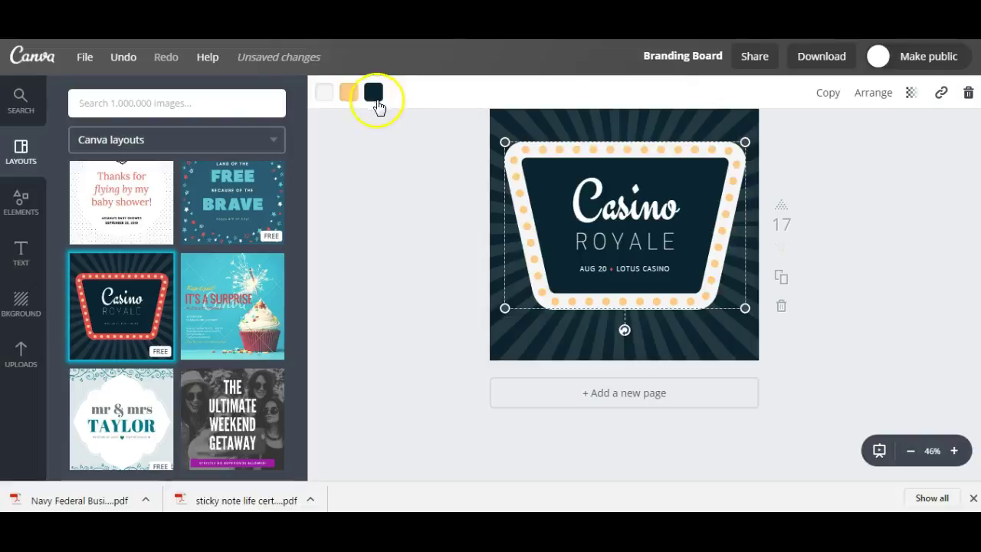
click(347, 98)
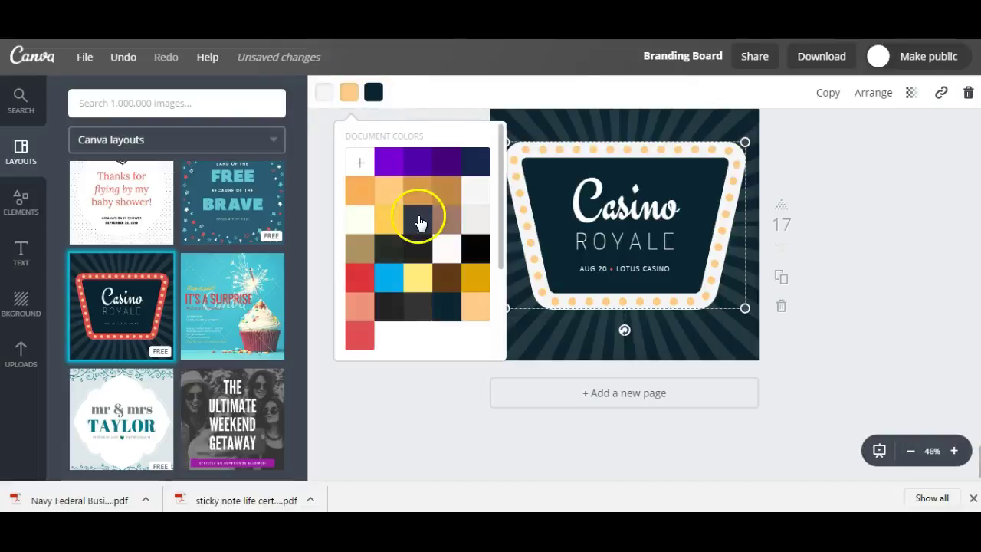
click(470, 249)
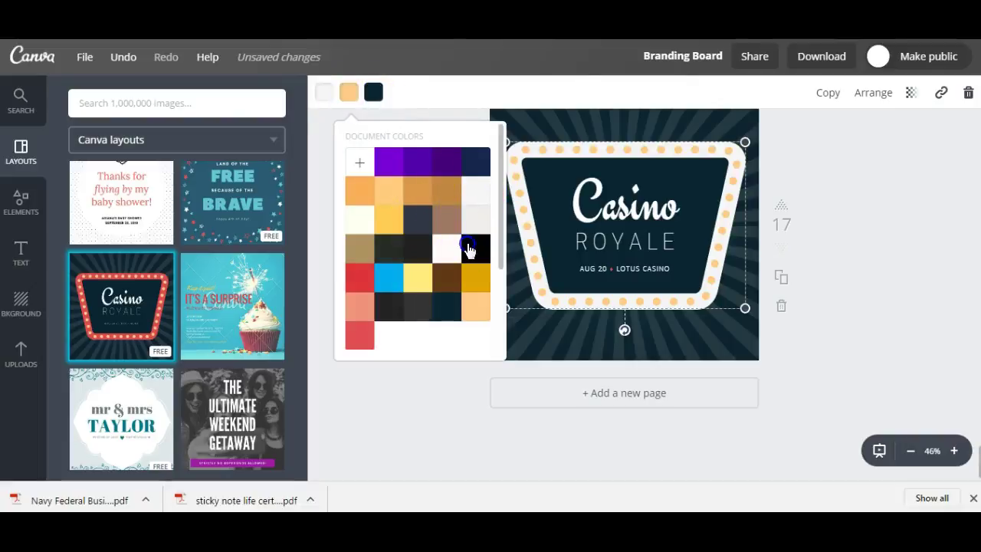
click(414, 414)
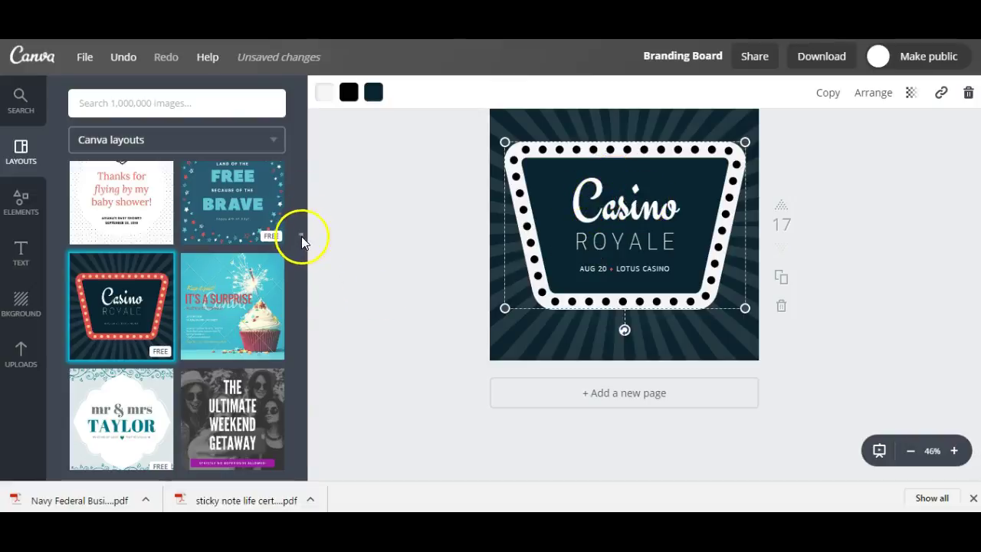
Add a new page after page 17 and apply the free black "Girls Night Out" layout with gold dots.
click(529, 396)
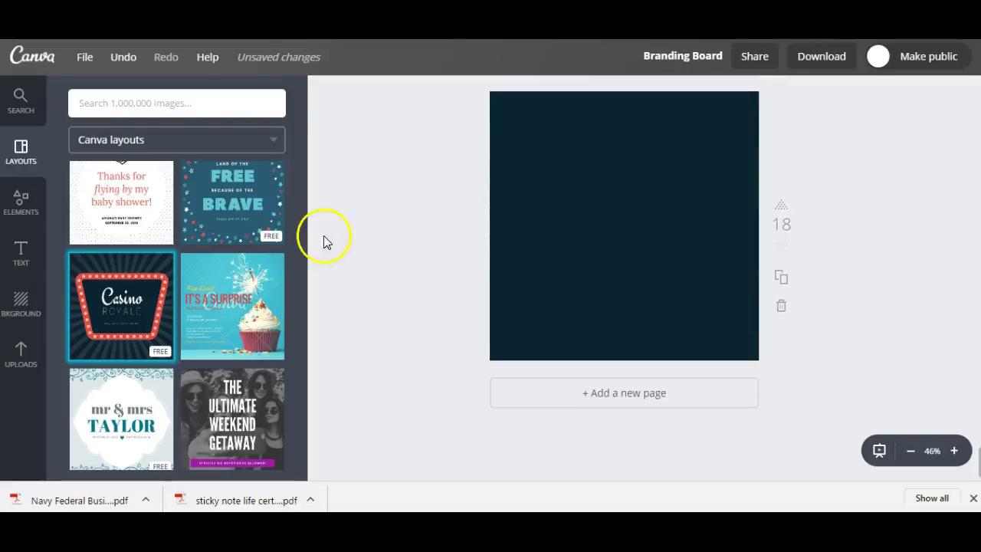
click(300, 238)
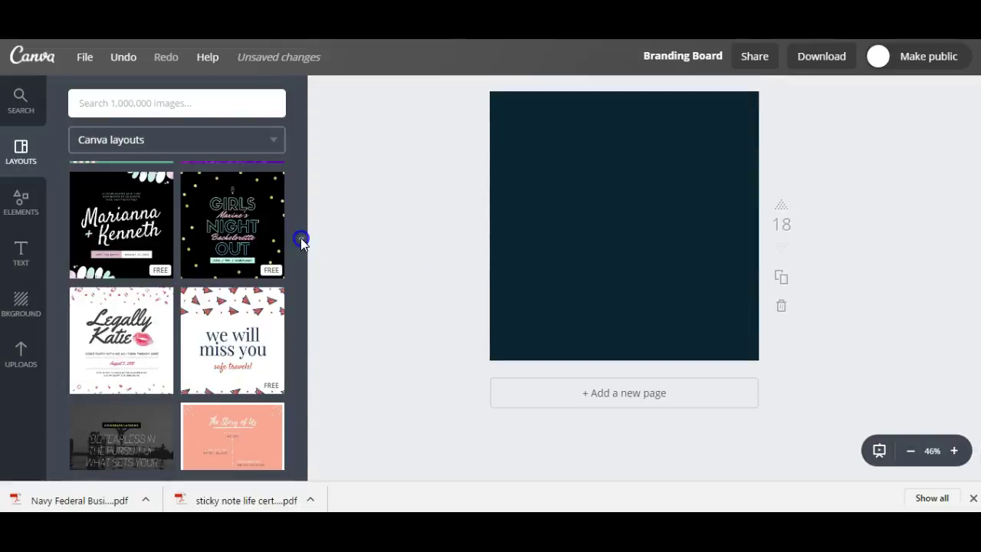
scroll(300, 238, up, 1)
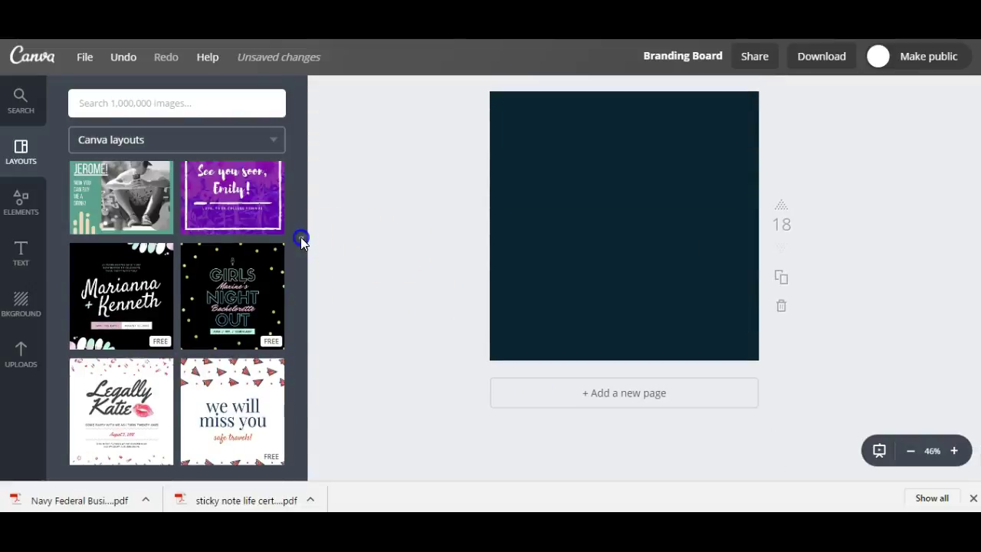
click(230, 306)
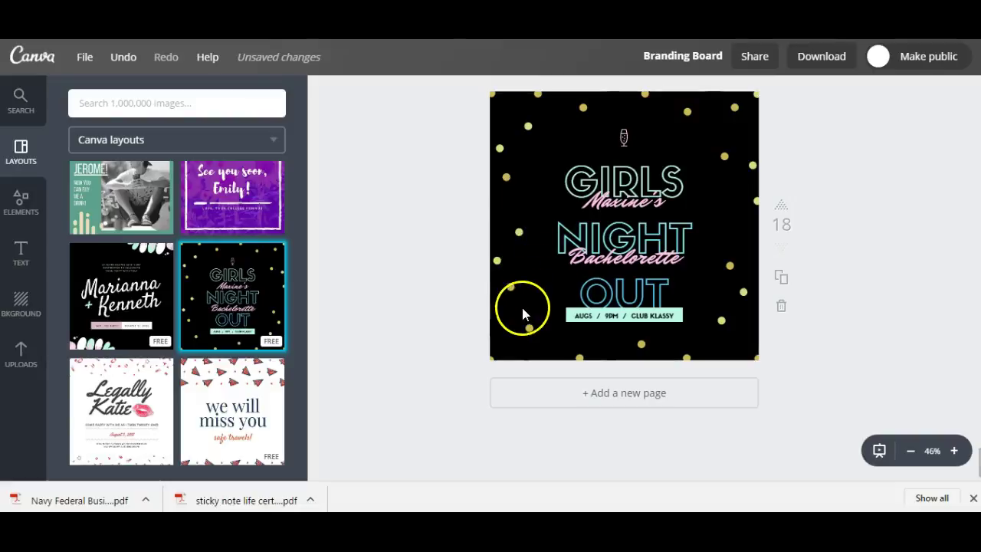
Delete all the sample text, the mint bar and the champagne glass from page 18, keeping only the dotted black background.
click(590, 315)
click(968, 92)
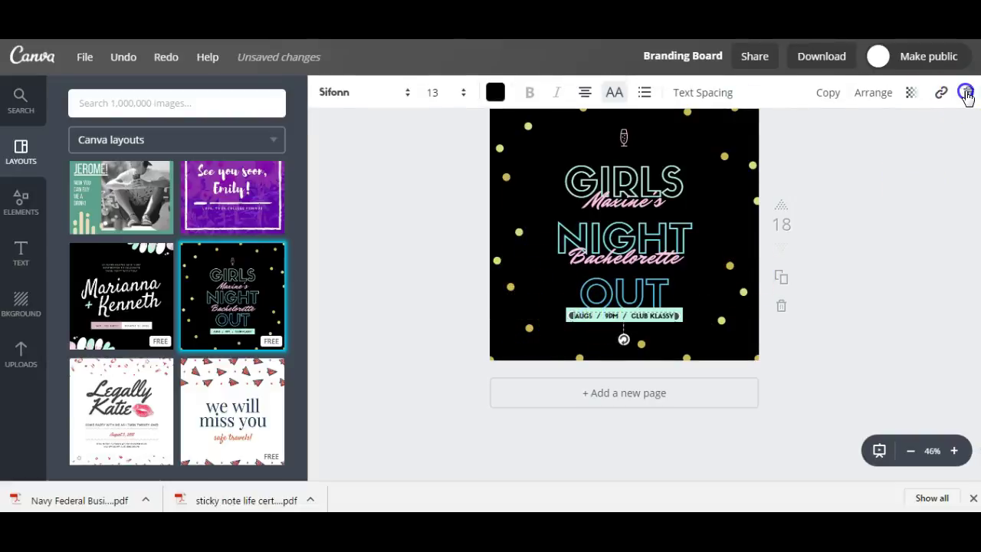
click(676, 316)
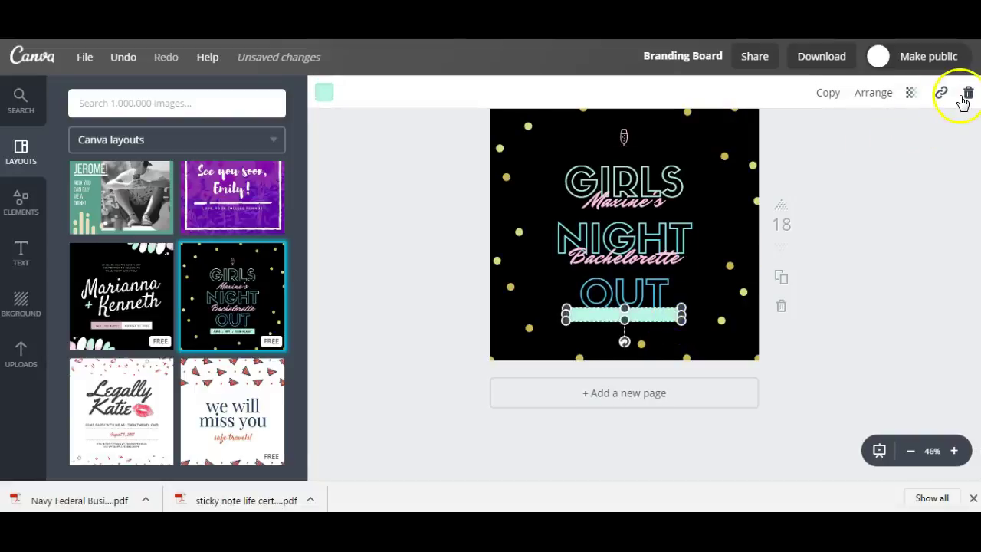
click(647, 261)
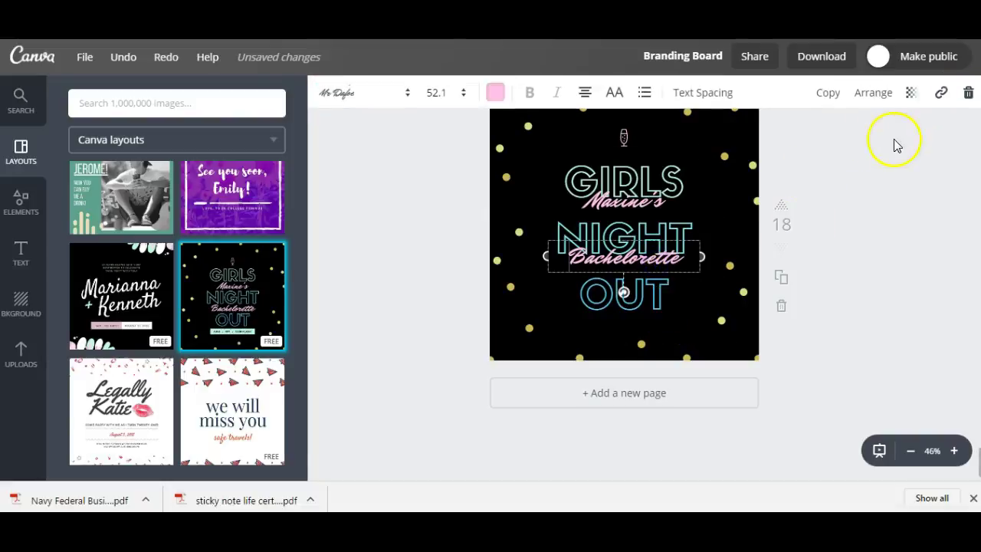
click(968, 93)
click(650, 287)
click(967, 92)
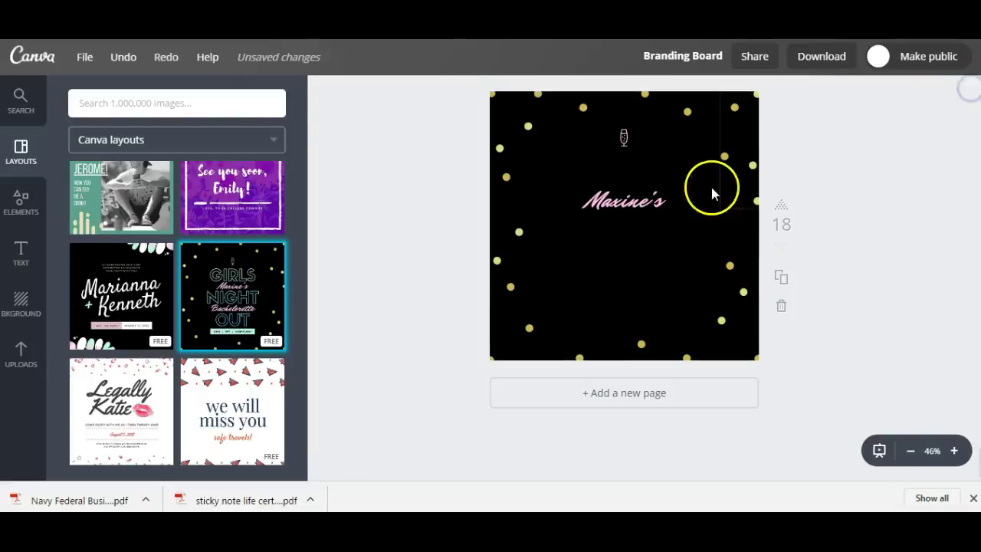
click(648, 205)
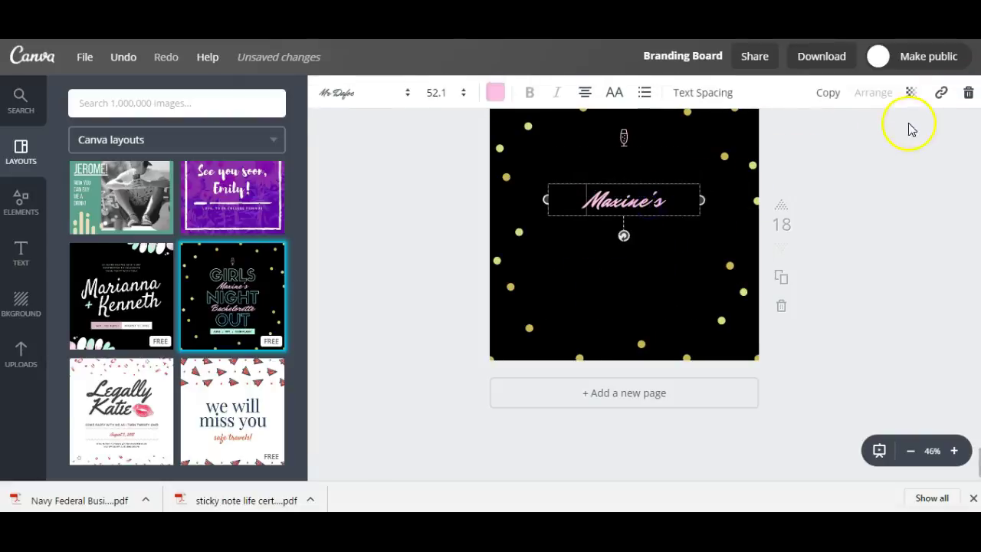
click(967, 92)
click(623, 137)
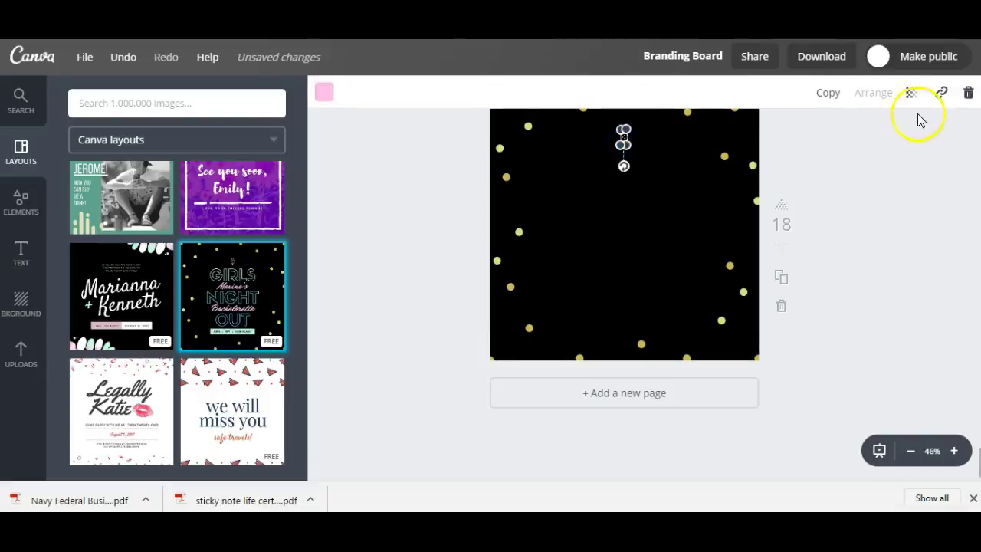
click(967, 93)
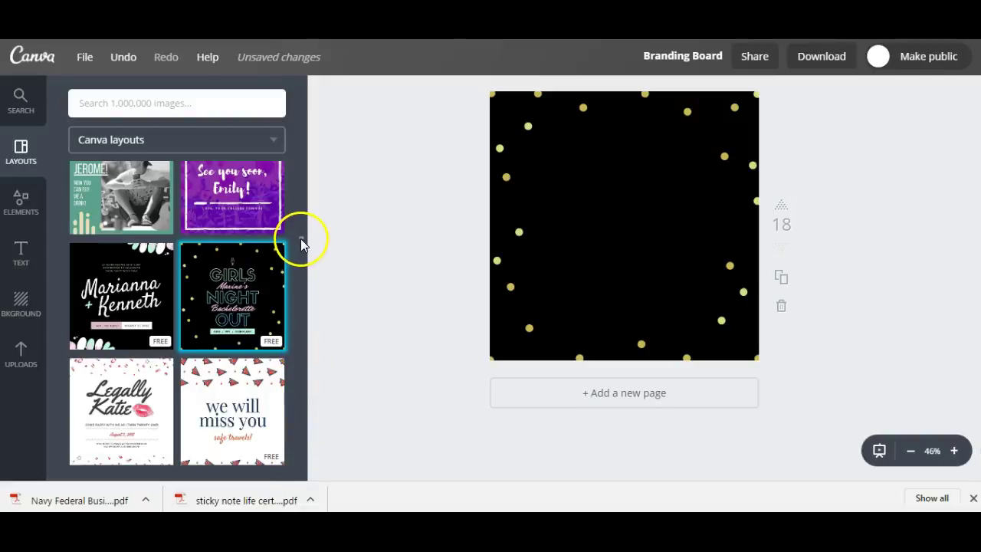
Browse further through the Canva layouts for another design suitable as a branding background.
scroll(302, 242, down, 3)
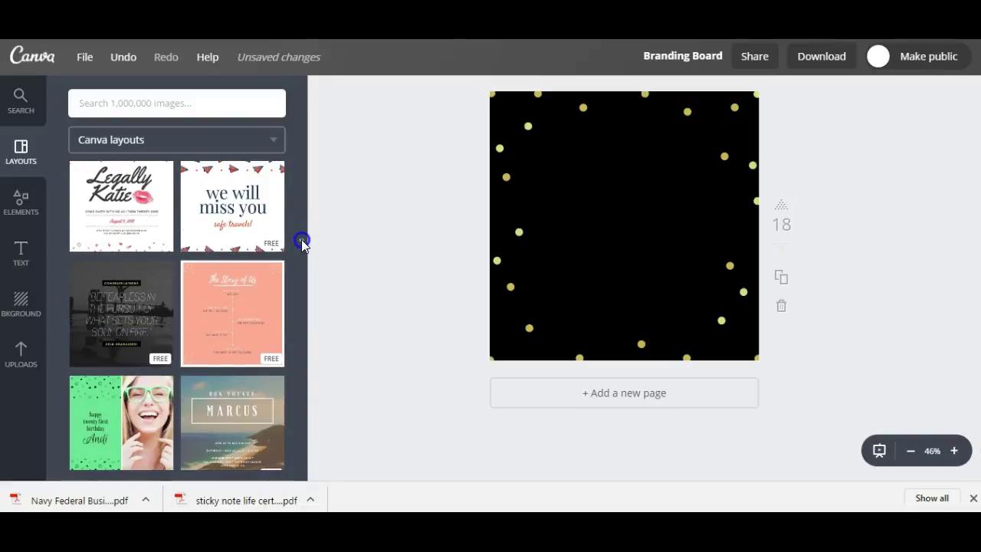
scroll(302, 244, down, 2)
scroll(302, 244, down, 3)
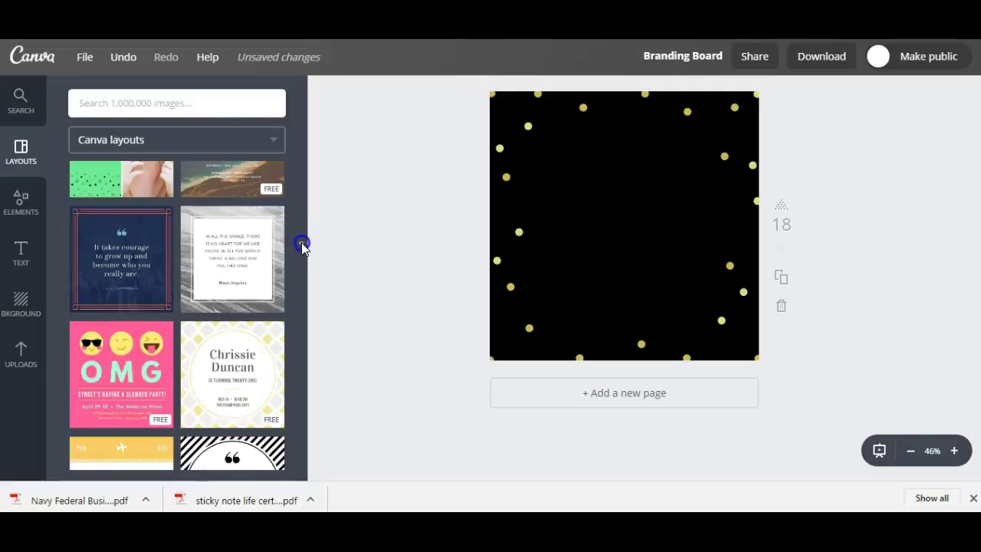
scroll(302, 243, up, 2)
scroll(302, 244, down, 6)
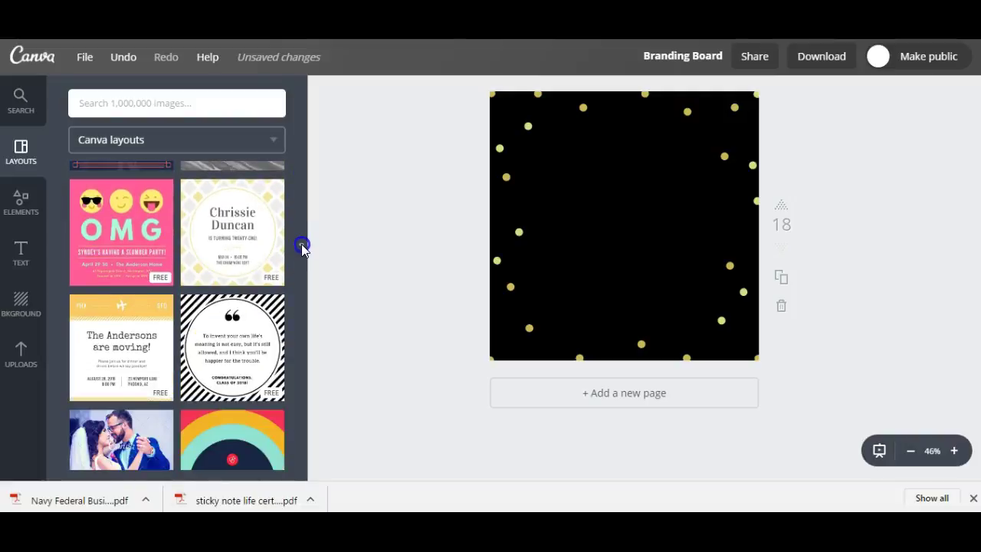
scroll(303, 245, up, 4)
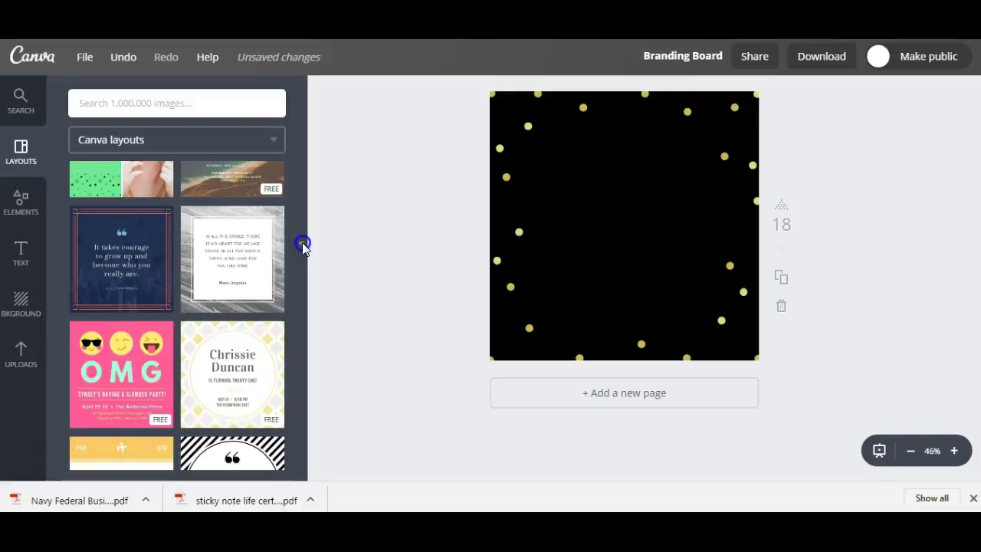
scroll(303, 245, down, 2)
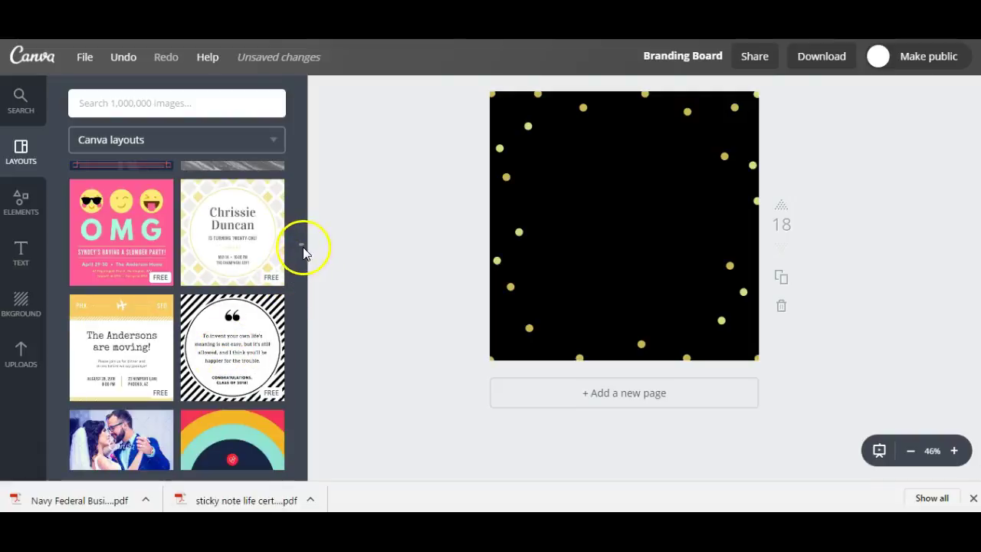
scroll(302, 250, down, 6)
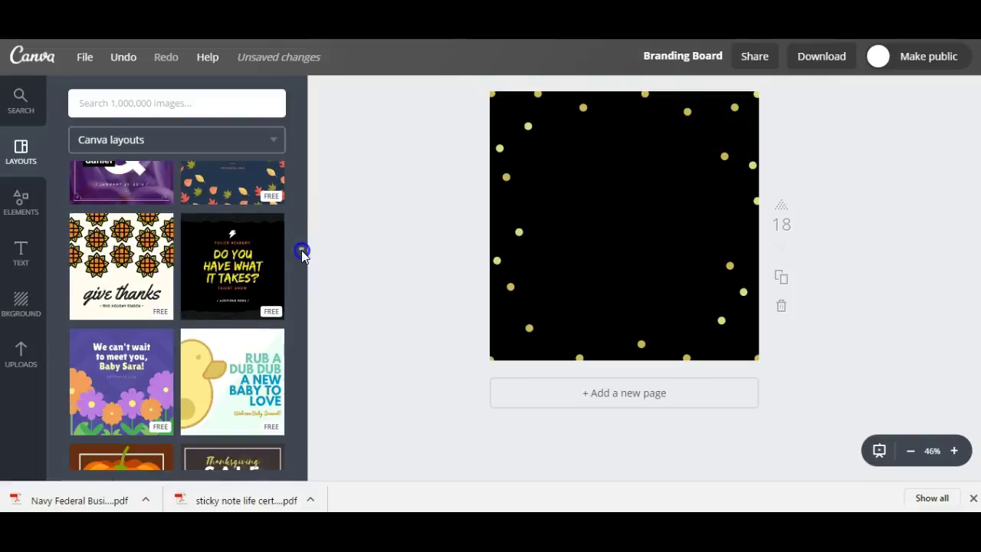
scroll(301, 251, down, 3)
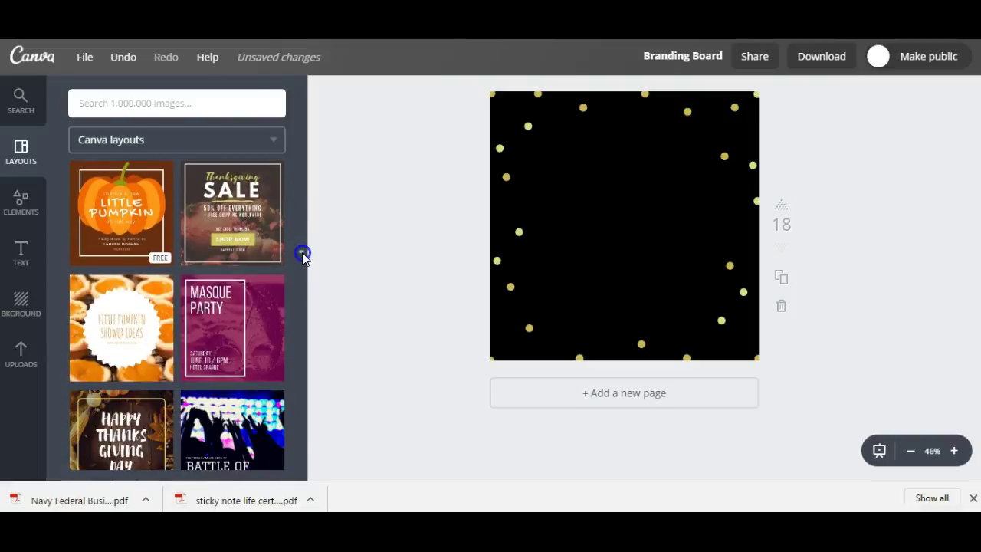
scroll(303, 258, down, 5)
scroll(302, 260, down, 3)
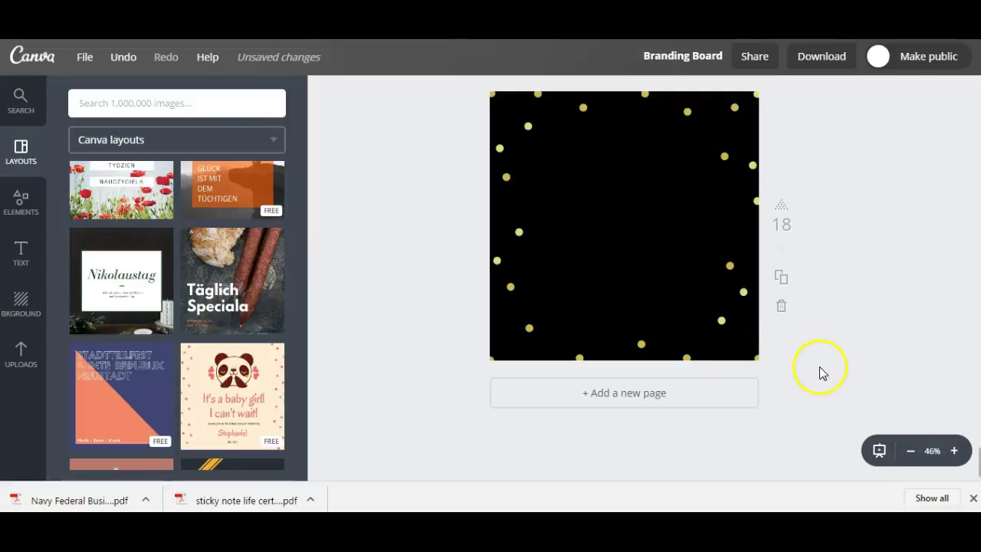
Add a new page after page 18 and set its background to the ivory document color.
click(692, 395)
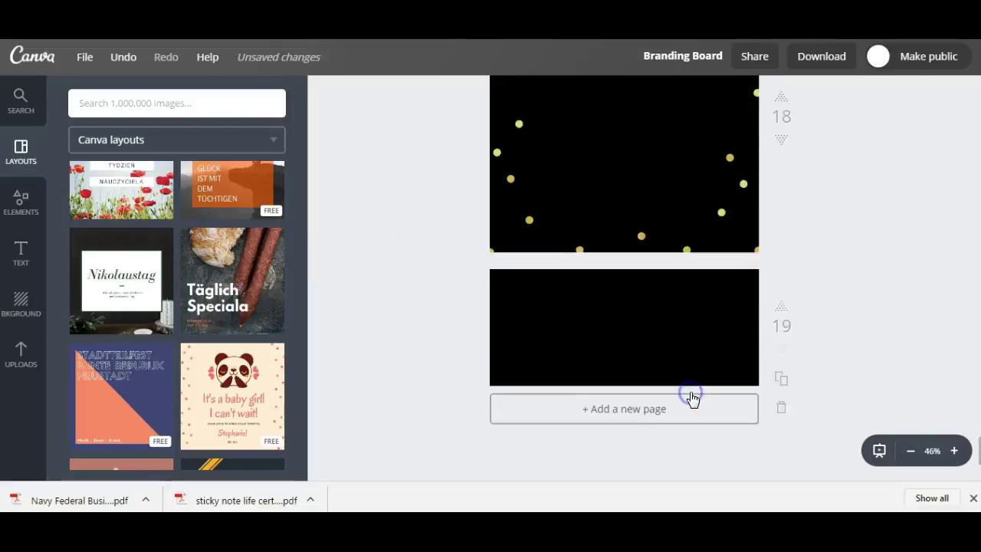
click(574, 158)
click(73, 264)
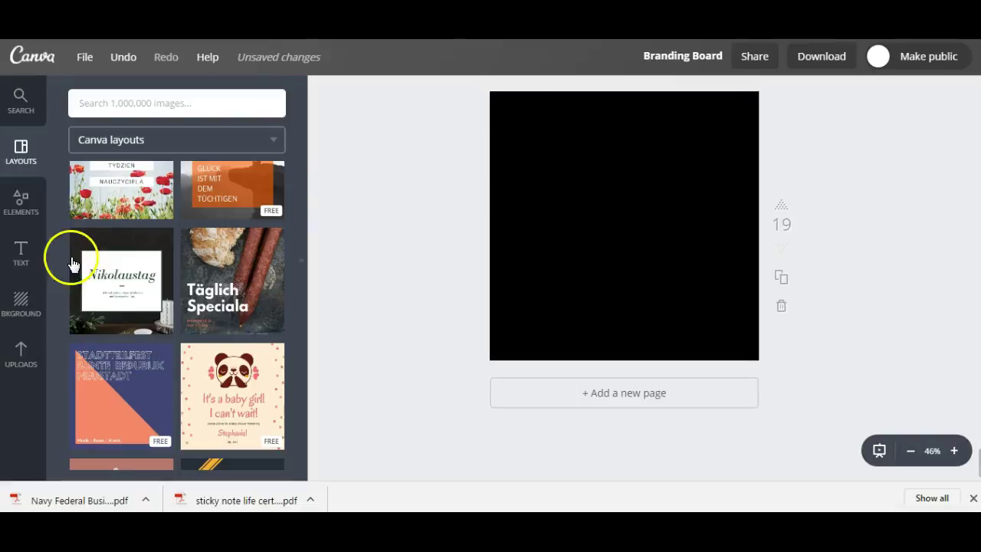
click(12, 314)
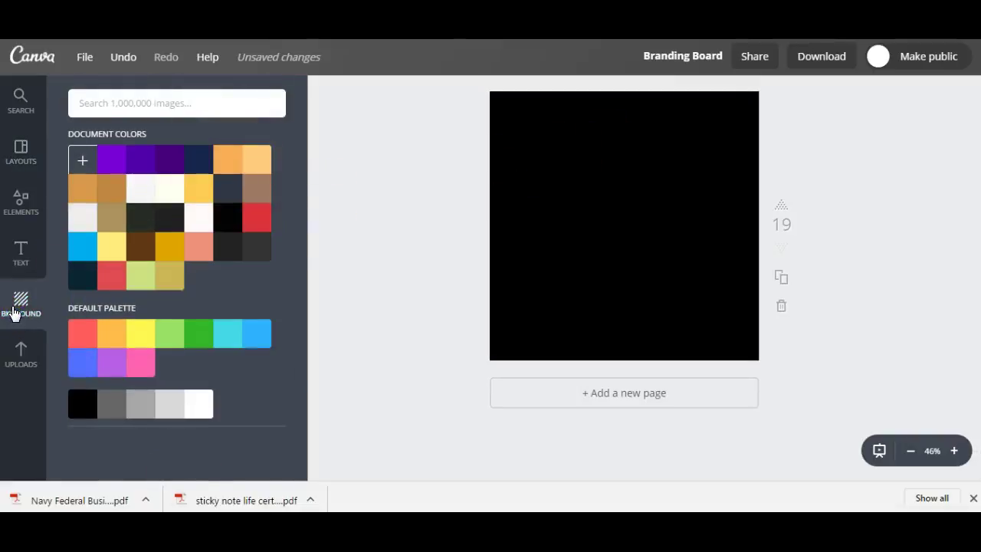
click(173, 196)
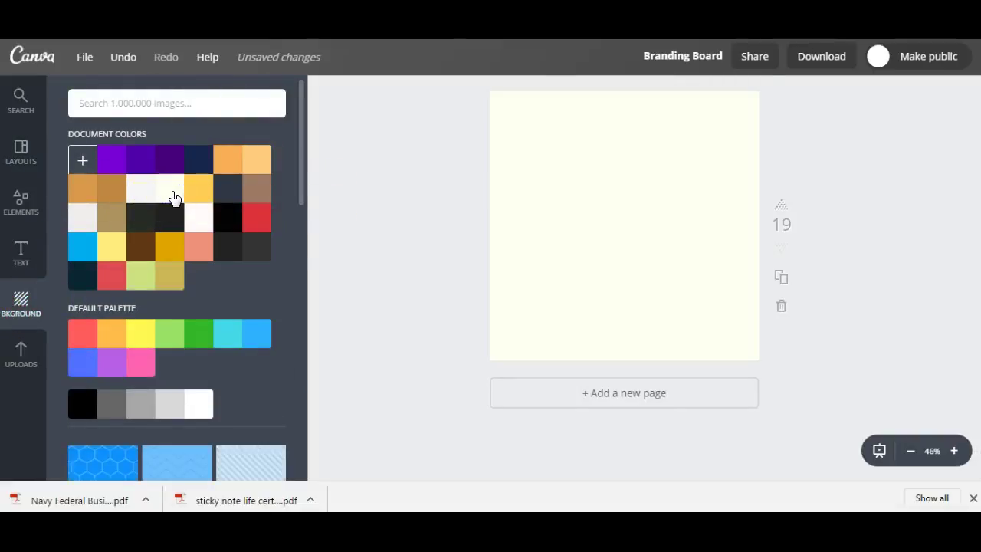
Add a heading to the ivory page 19 and replace its placeholder text with the owner's website address.
click(25, 253)
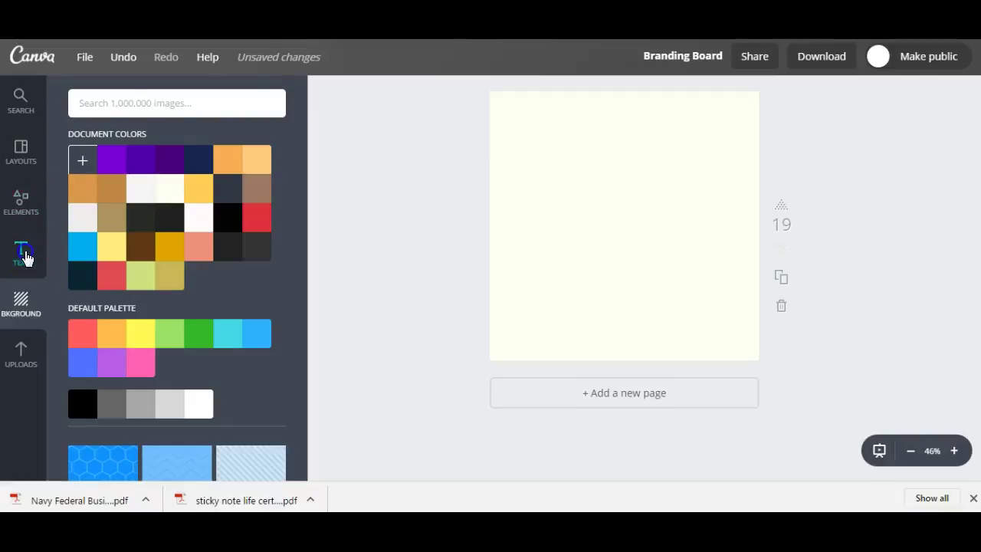
click(204, 181)
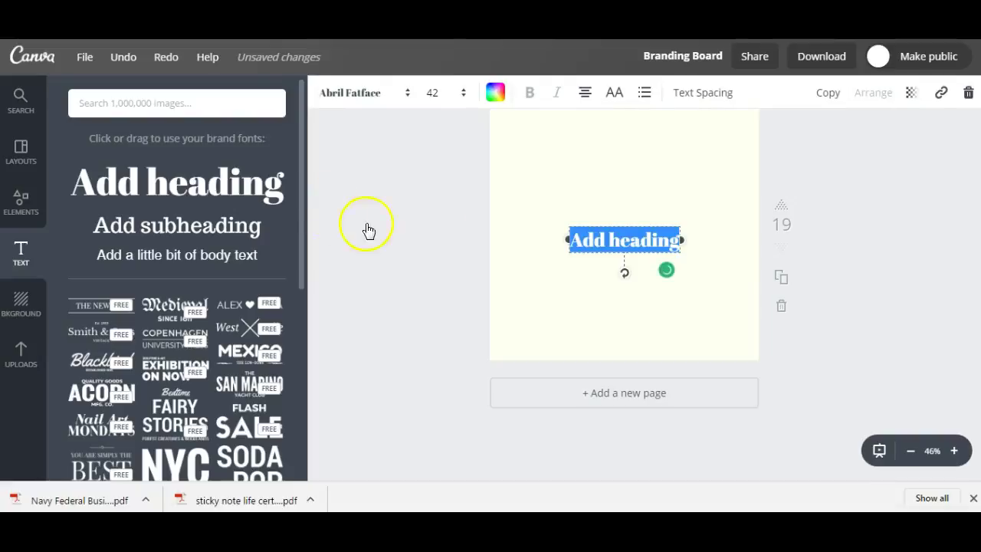
text(Ni)
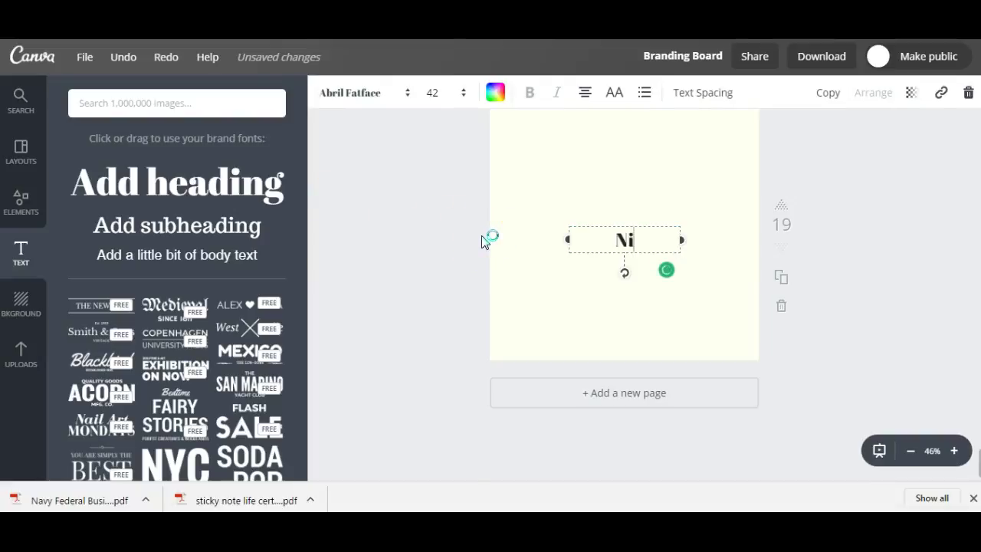
text(siBe)
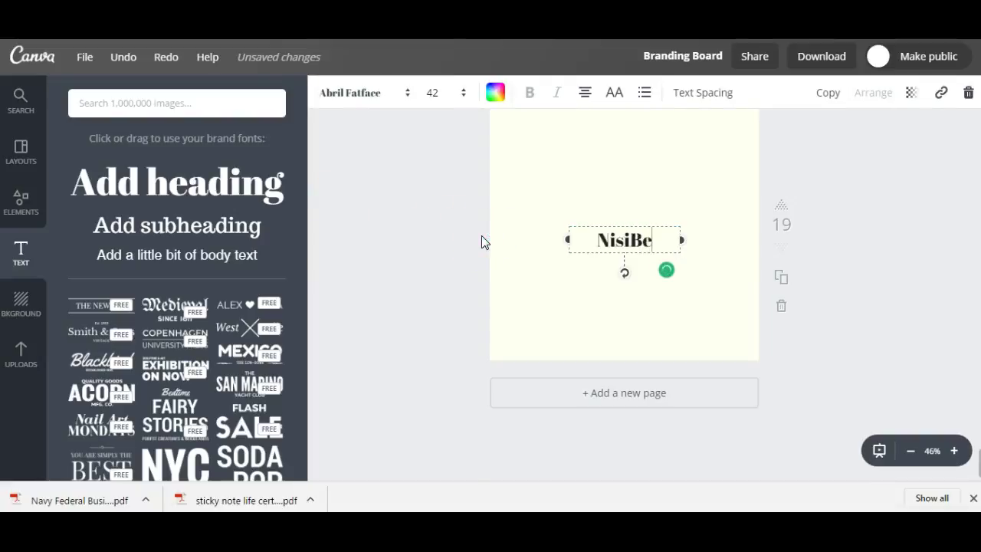
text(nnett.com)
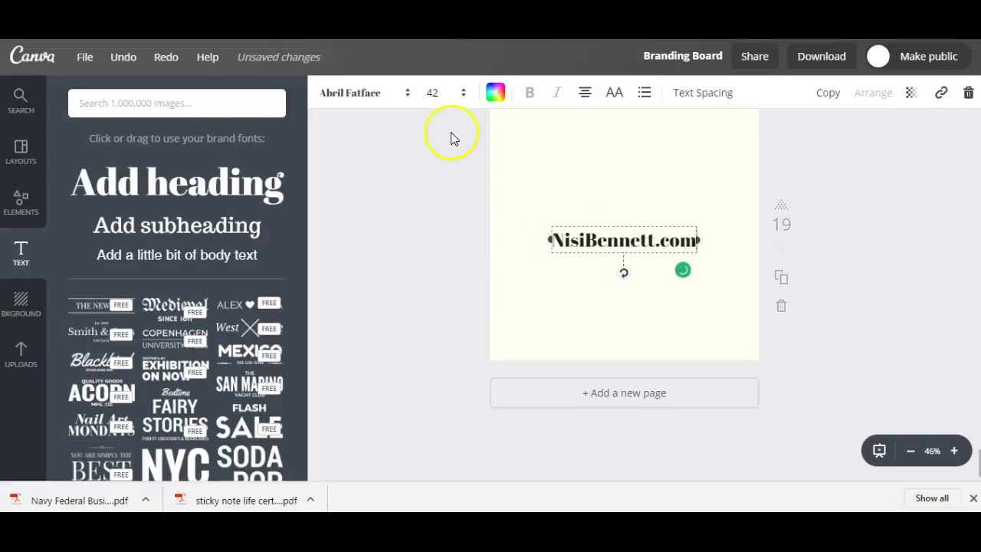
Set the website address's font to Architects Daughter and move the text near the top of page 19.
click(407, 93)
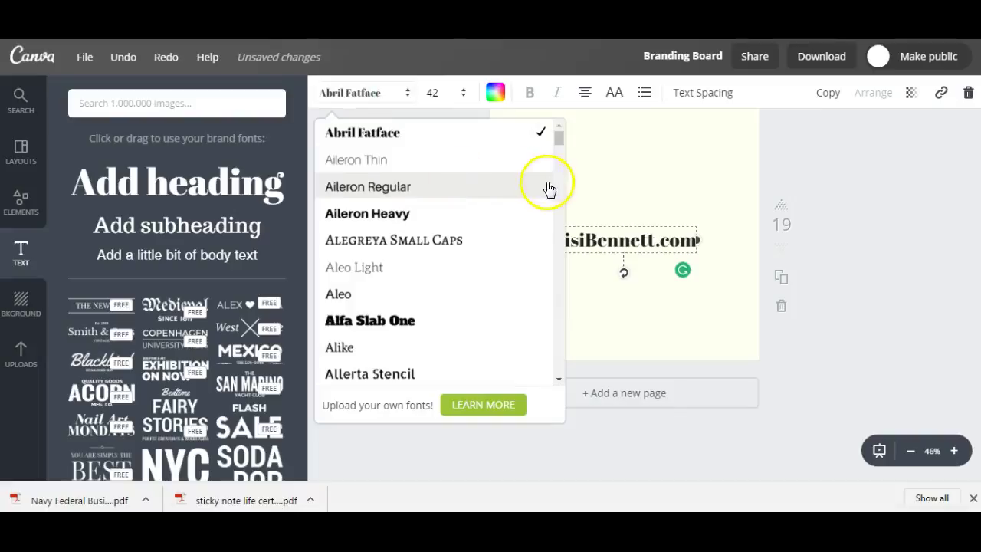
click(560, 139)
drag(560, 140, 561, 153)
click(425, 302)
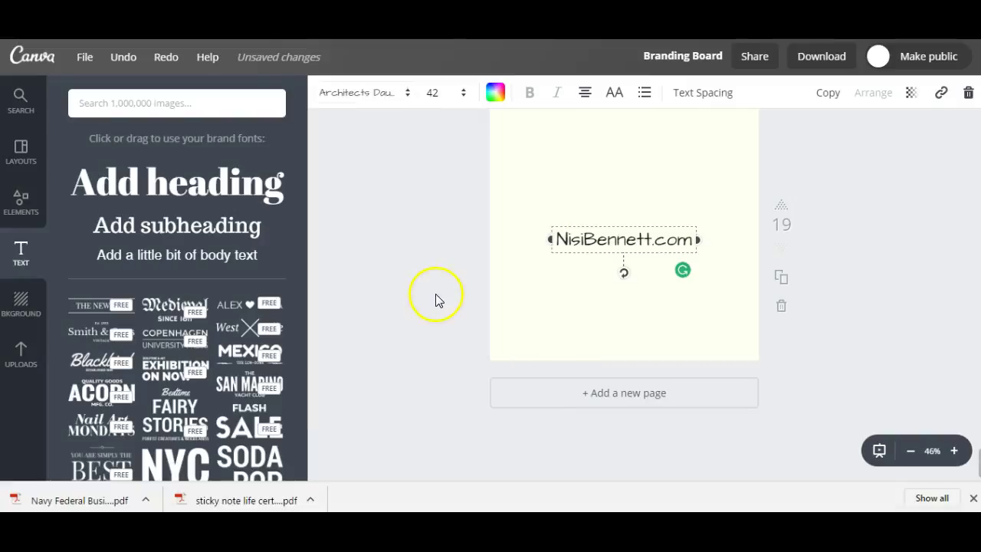
double_click(634, 216)
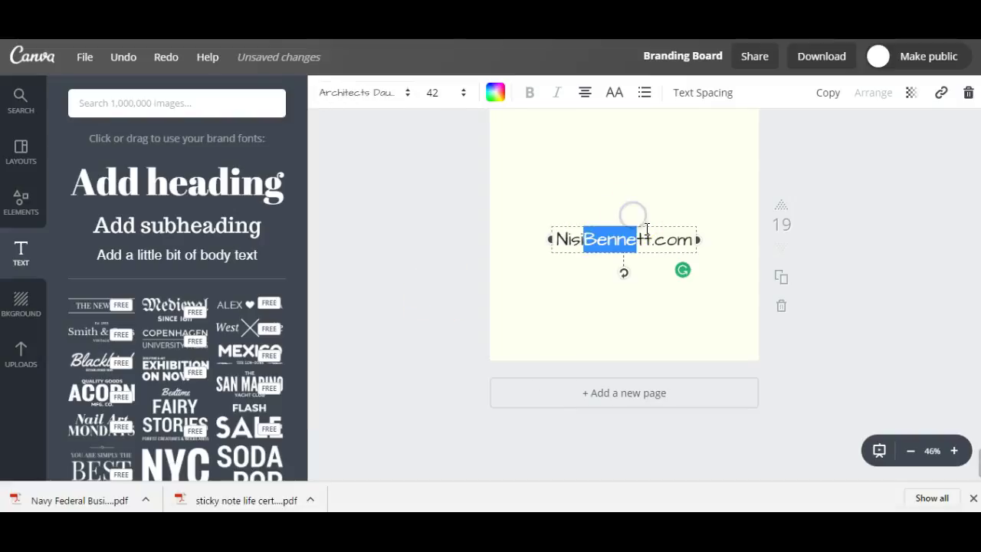
drag(653, 178, 658, 124)
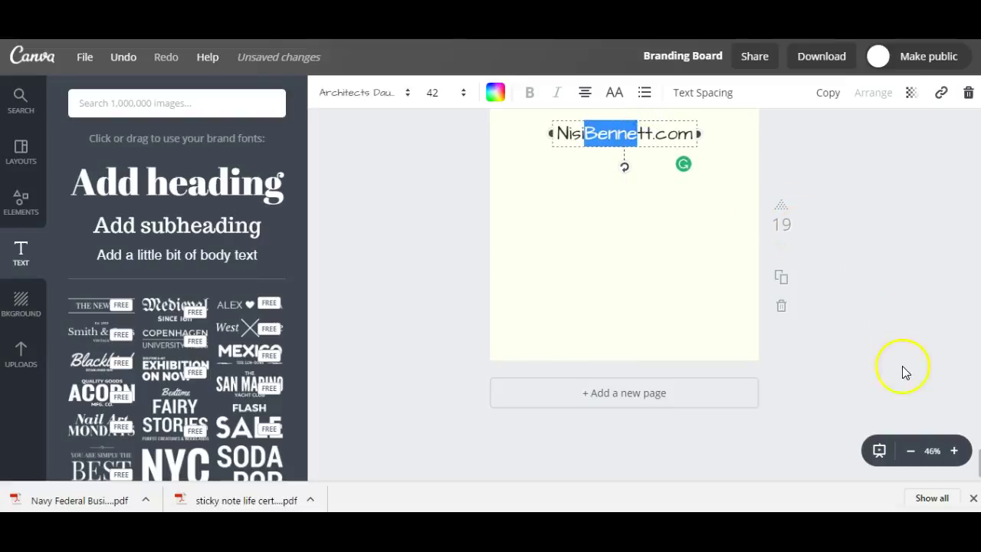
Copy the website address text and place the duplicate centered near the bottom of the black dotted page 18.
scroll(975, 458, up, 2)
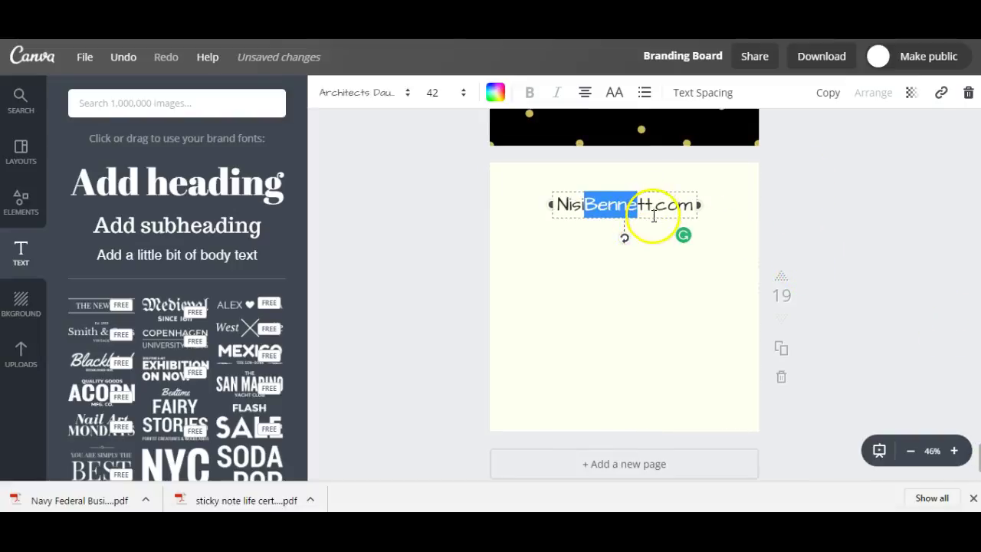
click(831, 97)
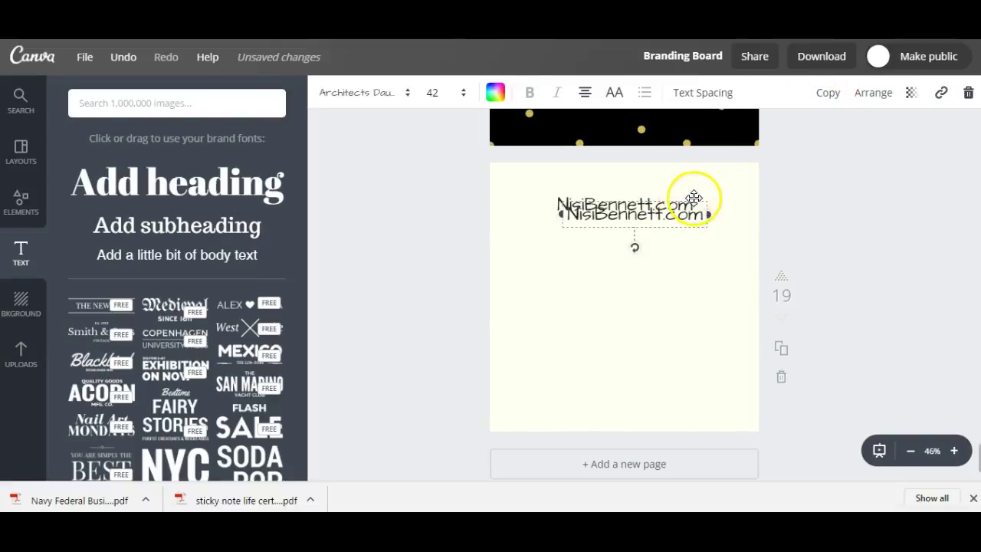
drag(703, 199, 695, 108)
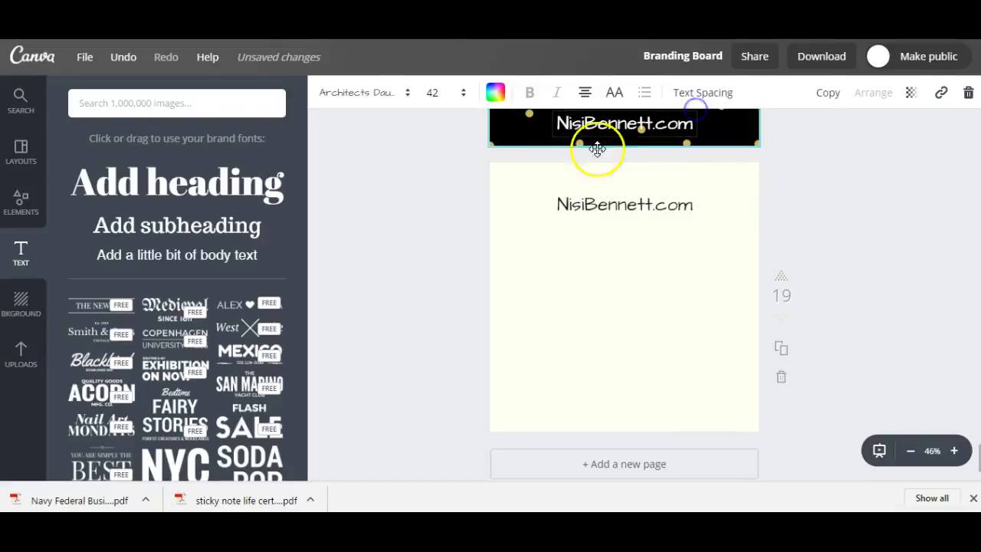
click(574, 151)
drag(603, 120, 603, 110)
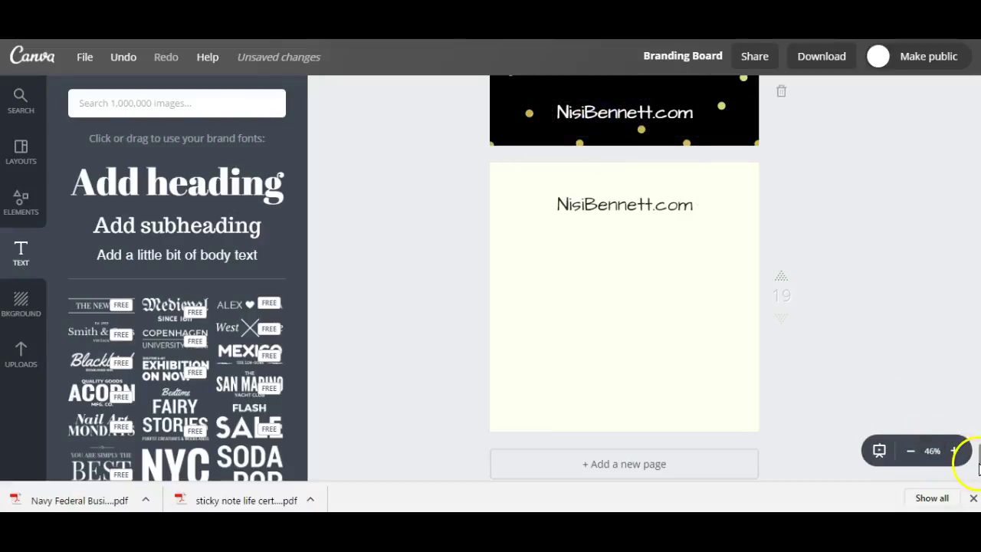
drag(978, 464, 977, 452)
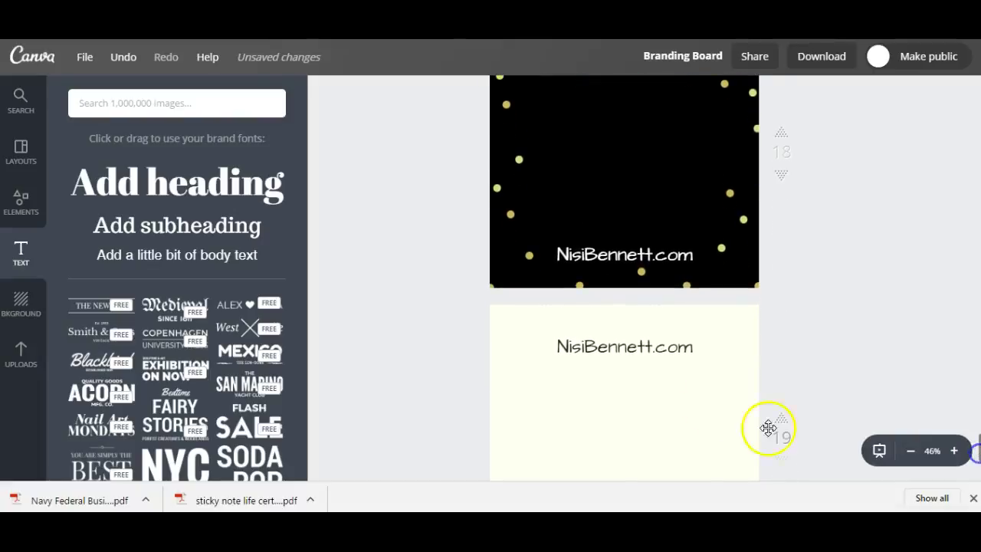
Add a second heading to page 19 and replace its placeholder text with "#wifiandadream".
click(679, 400)
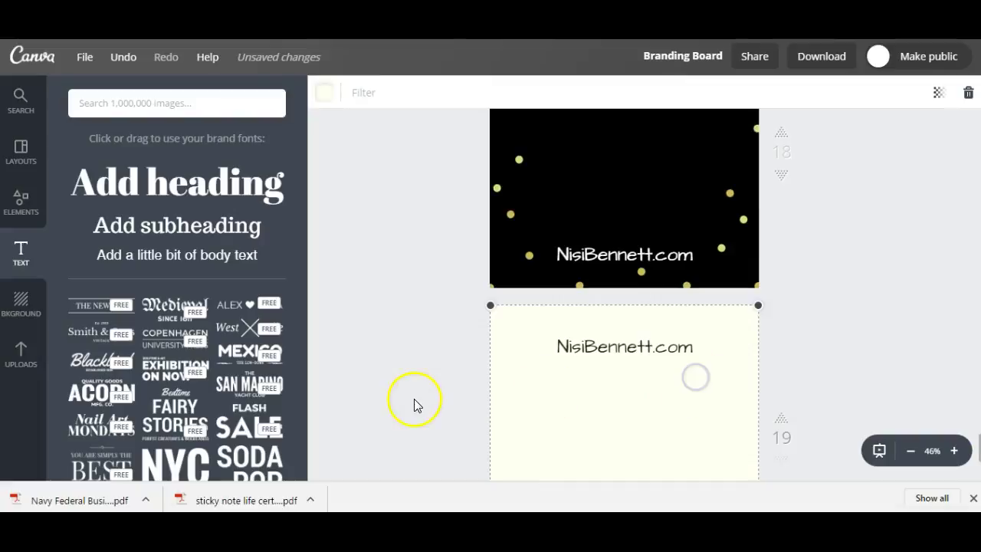
click(175, 179)
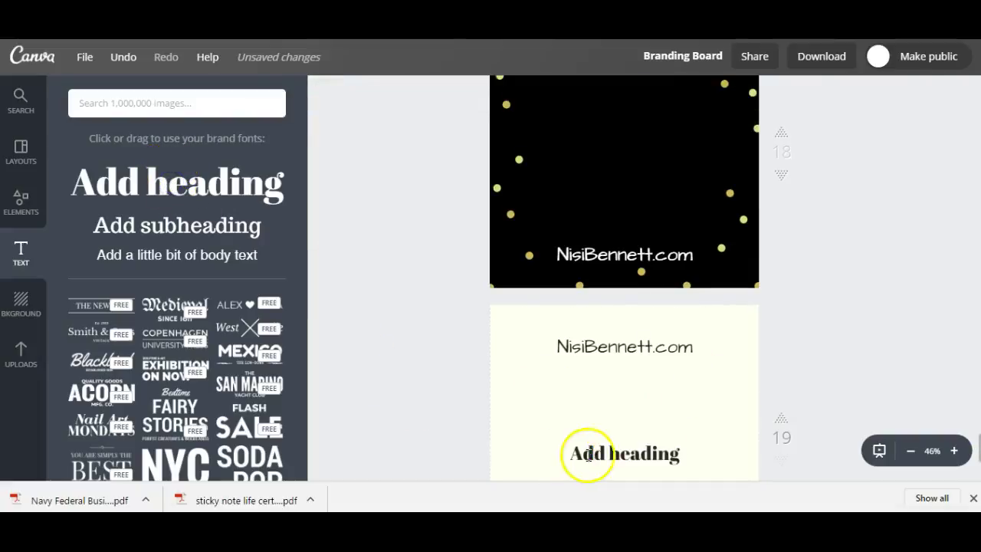
click(588, 455)
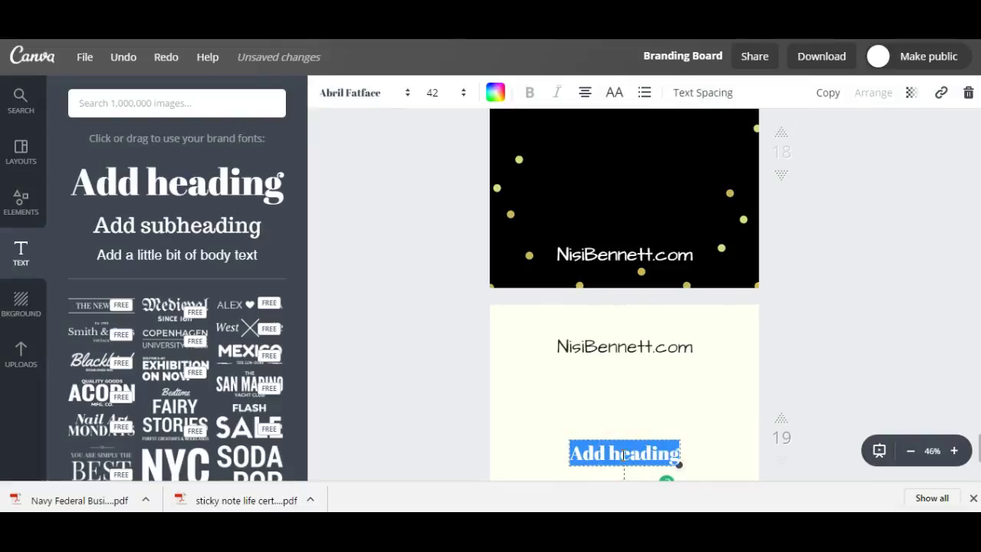
key(BackSpace)
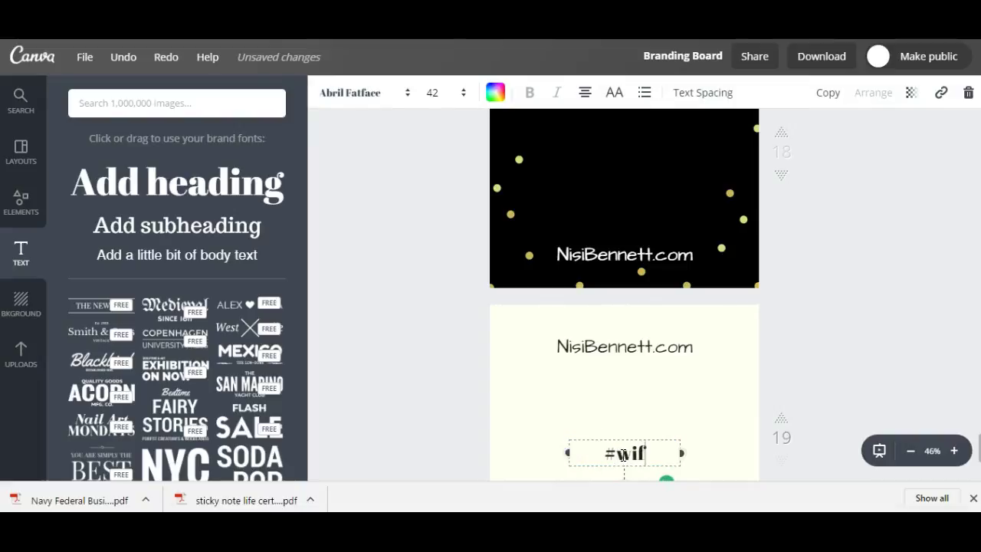
text(#wifiandadream)
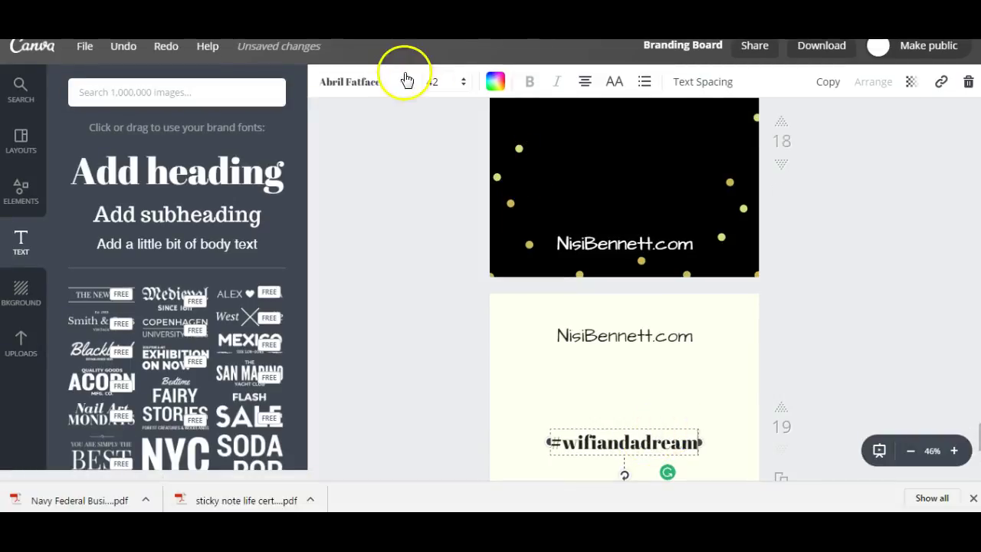
Set the hashtag's font to Aileron Thin and move it directly beneath the website address on page 19.
click(408, 82)
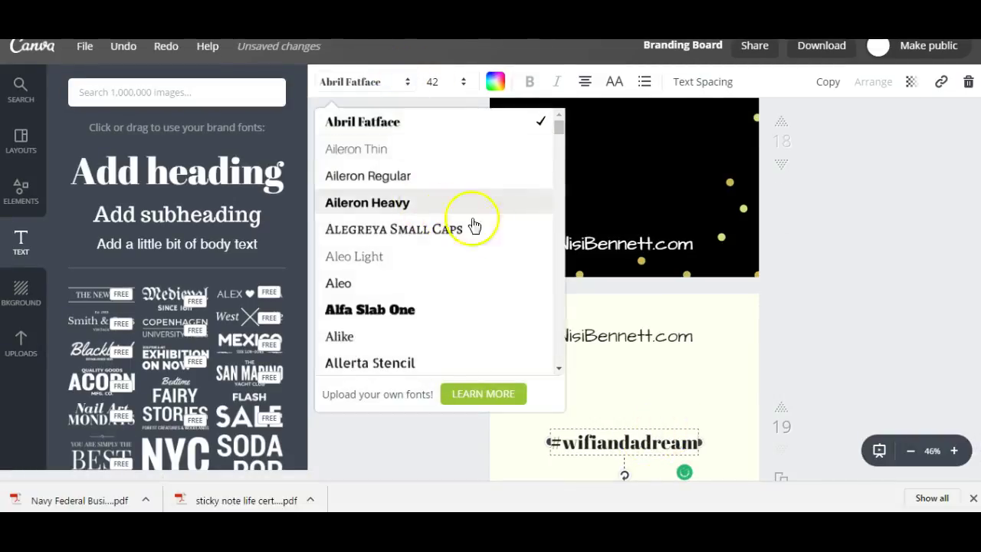
click(439, 152)
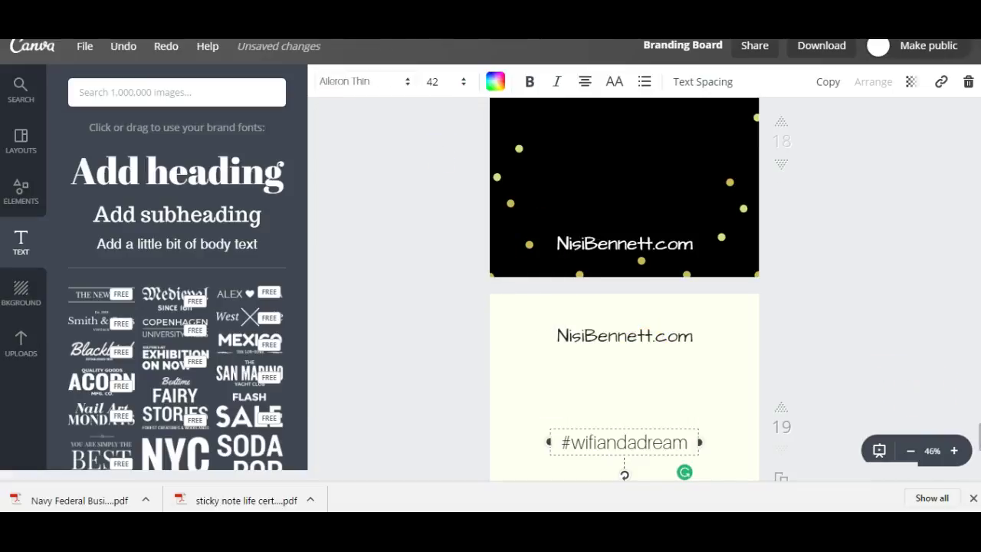
scroll(975, 438, down, 2)
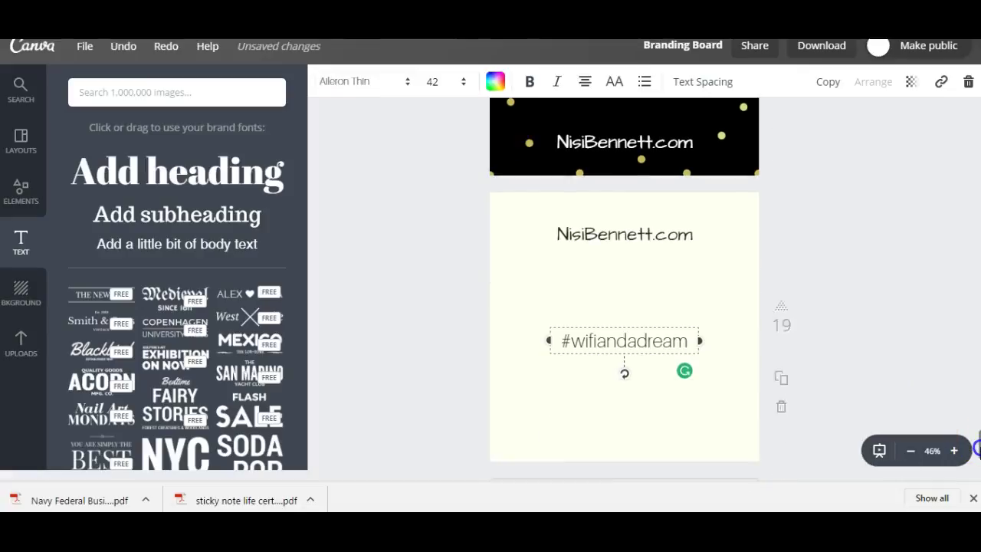
click(653, 287)
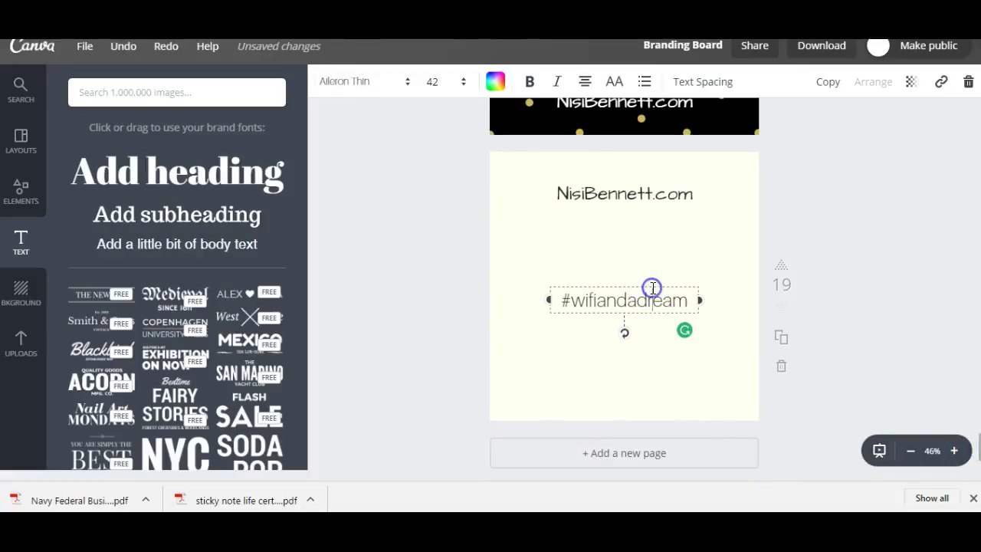
drag(652, 285, 652, 205)
click(842, 223)
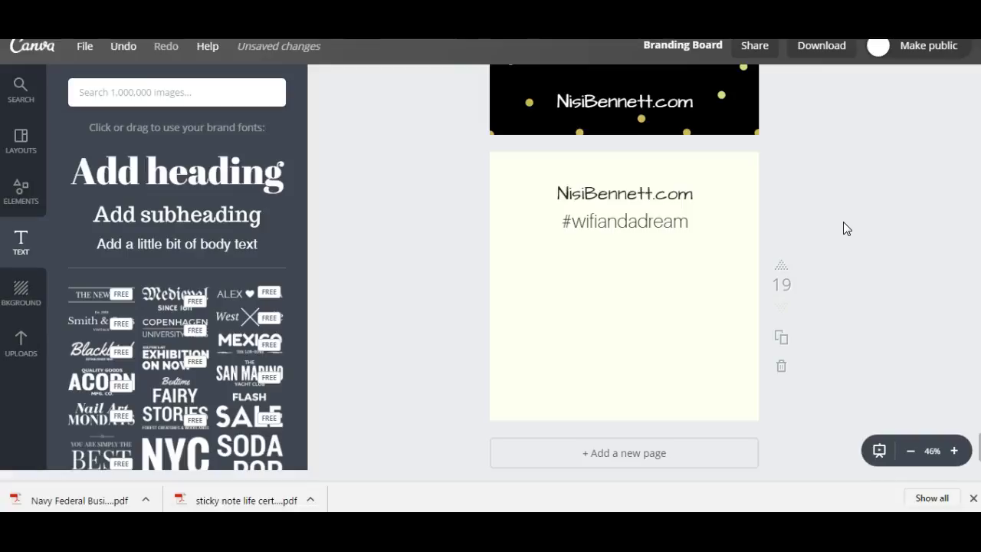
Insert the blue "31" calendar image from the uploaded images and place it against page 19's left edge, just below the hashtag.
click(17, 345)
click(159, 301)
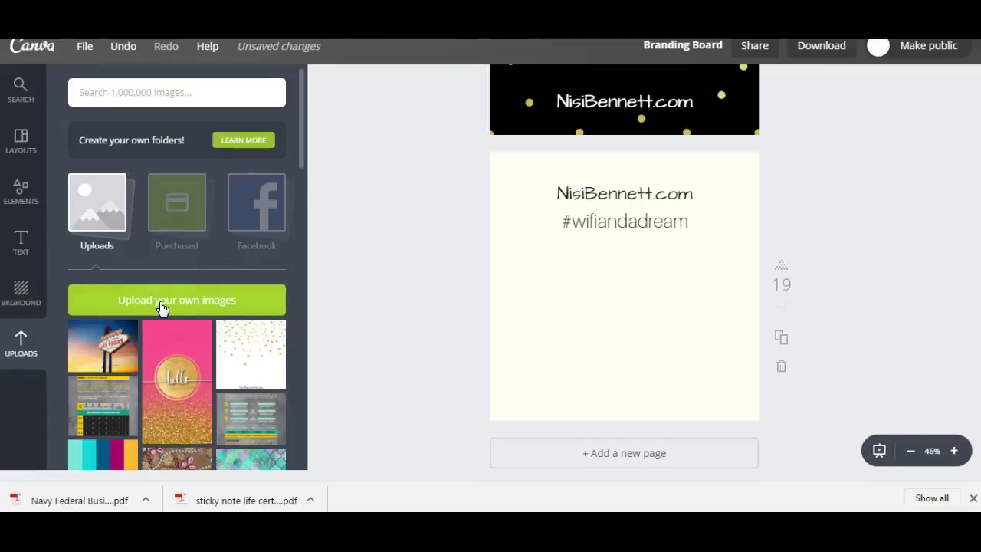
click(173, 305)
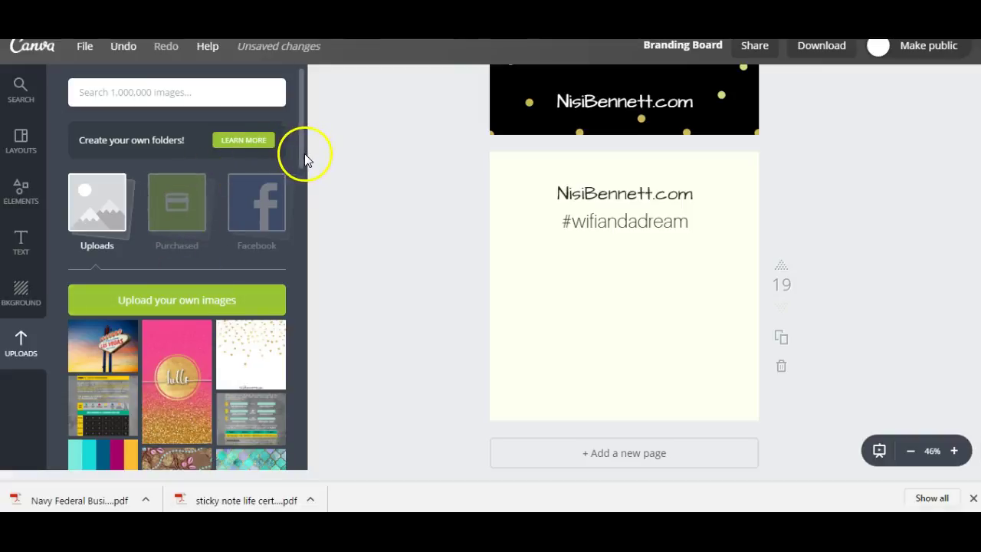
drag(304, 157, 306, 283)
drag(307, 289, 316, 221)
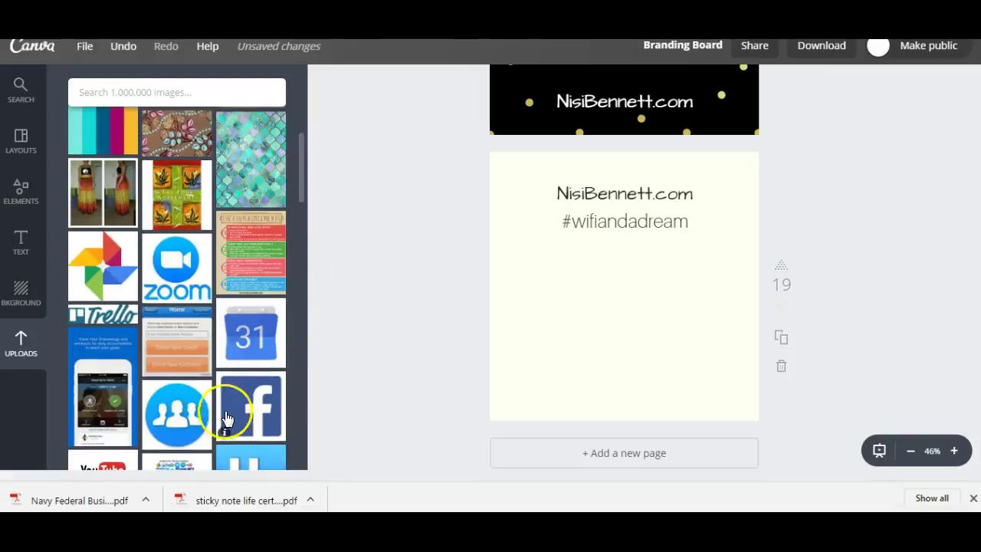
click(261, 339)
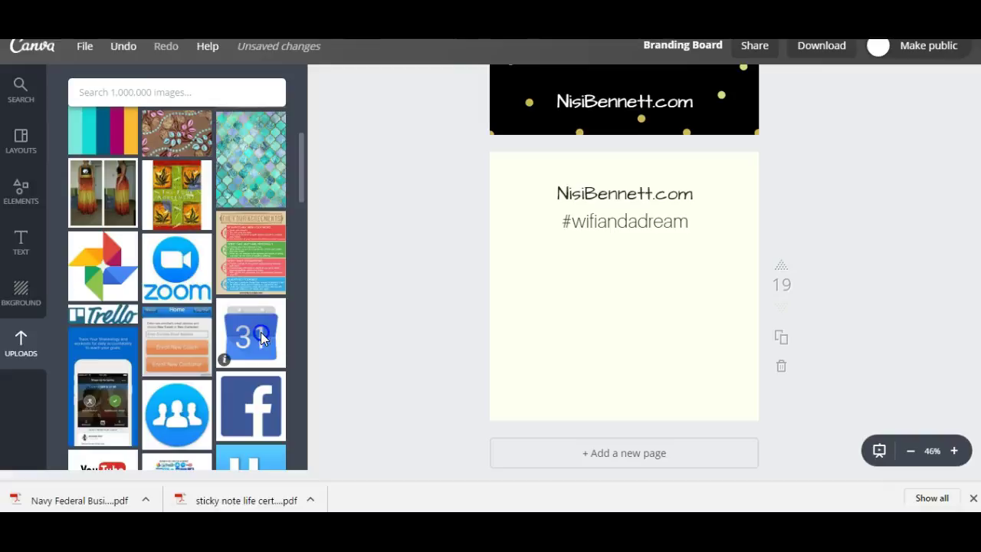
drag(585, 320, 499, 410)
drag(566, 359, 560, 340)
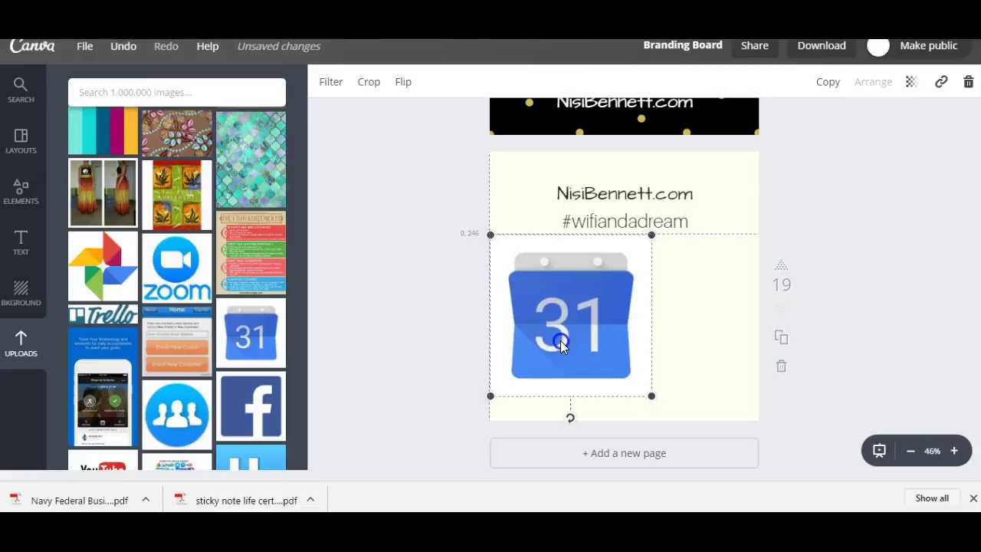
click(680, 298)
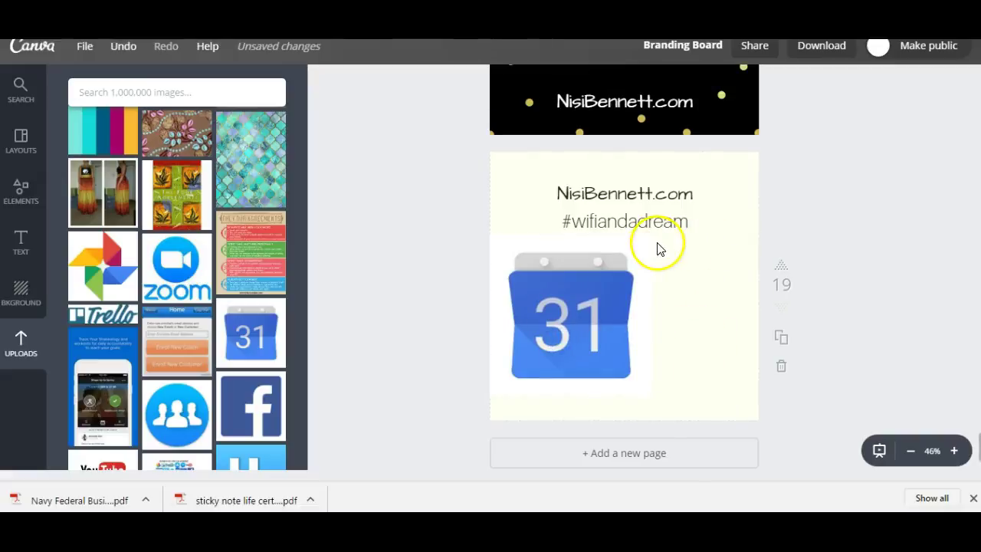